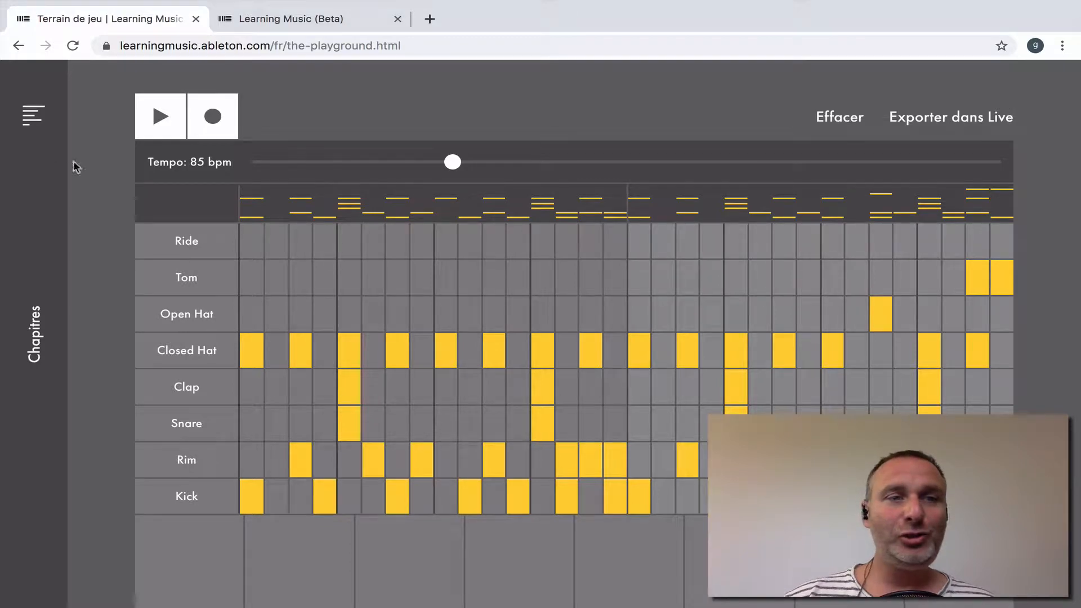
# Open the Terrain de jeu chapter and look through its rhythm, bass line, chord and melody sections
pyautogui.click(23, 116)
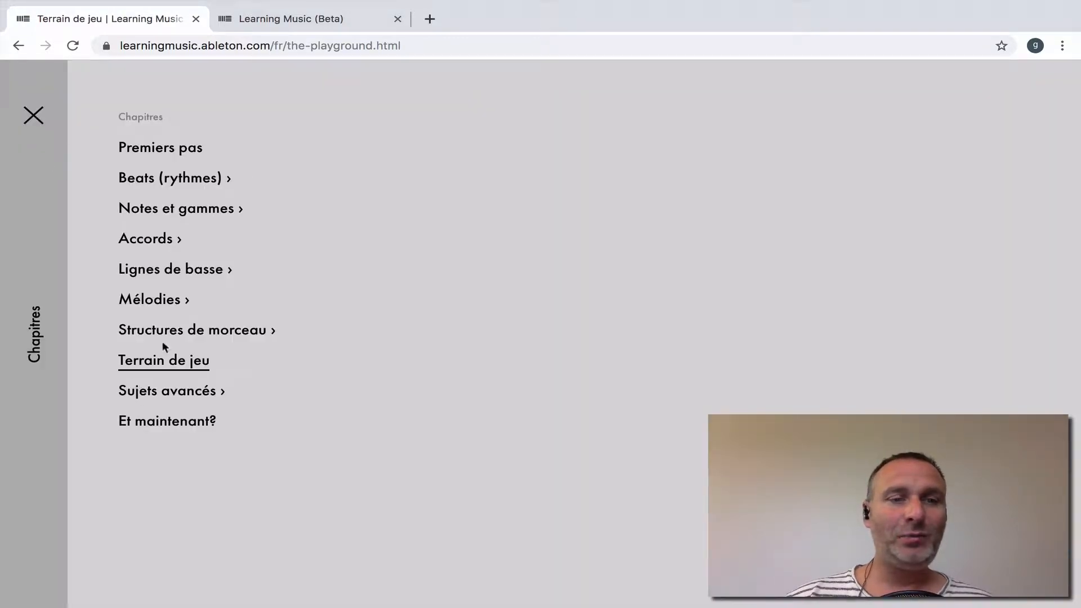
pyautogui.click(157, 365)
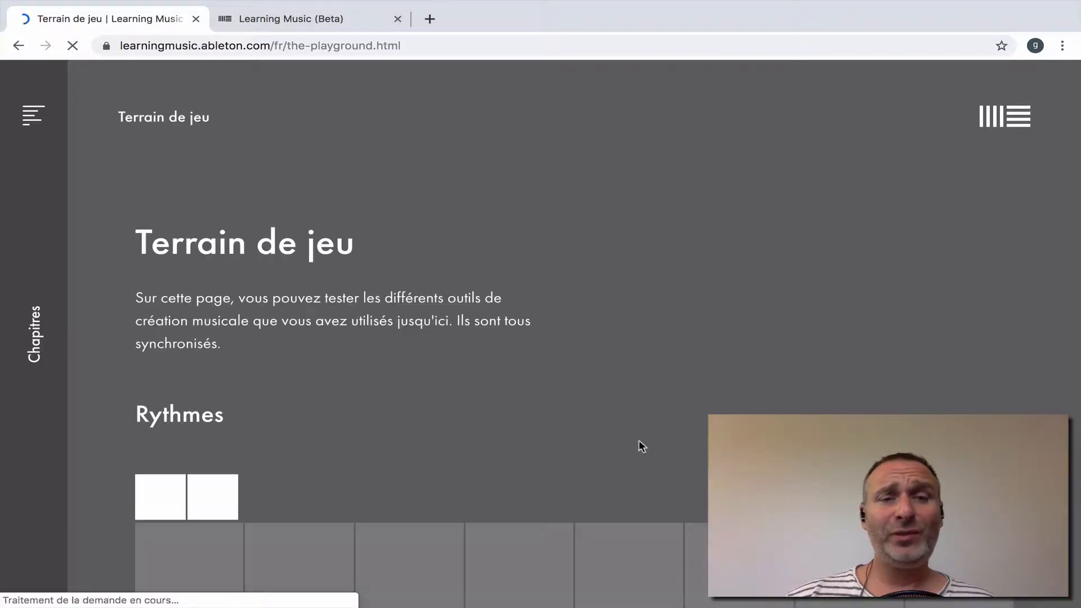
pyautogui.scroll(-6, 690, 373)
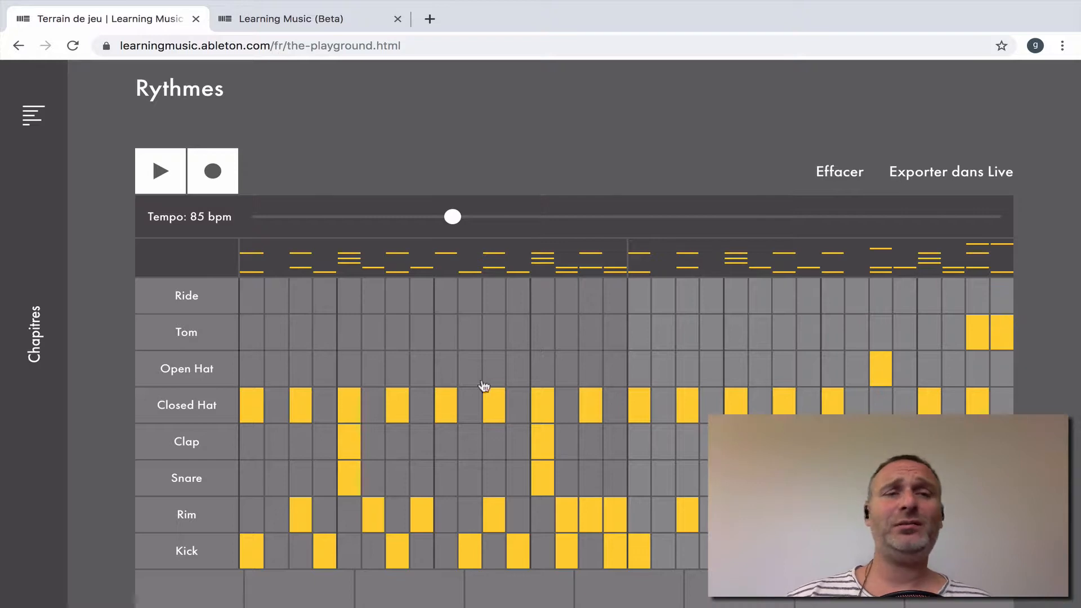
pyautogui.scroll(-12, 667, 331)
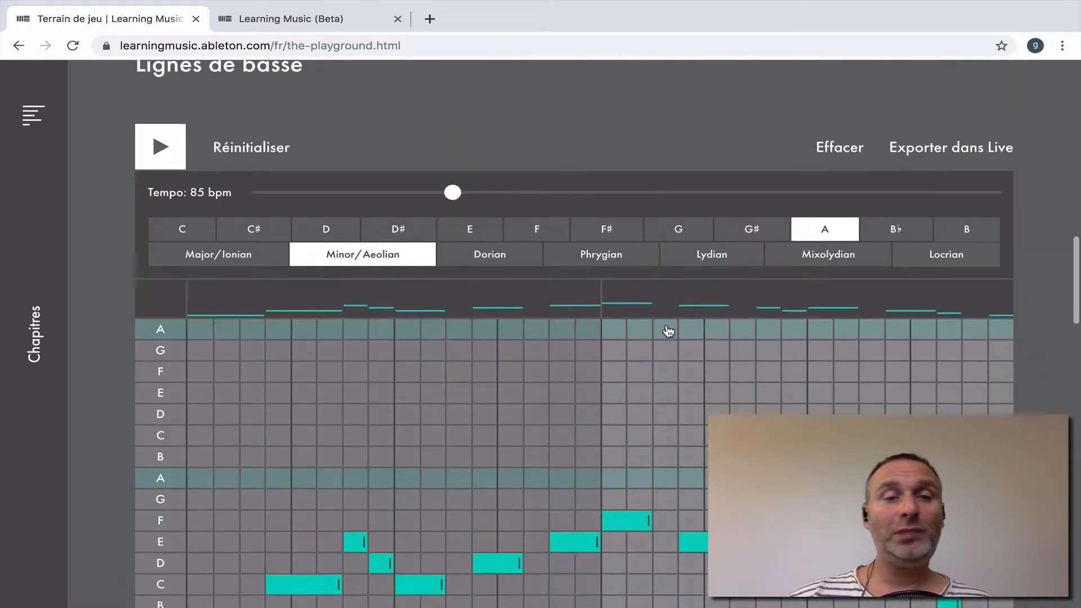
pyautogui.scroll(-20, 668, 331)
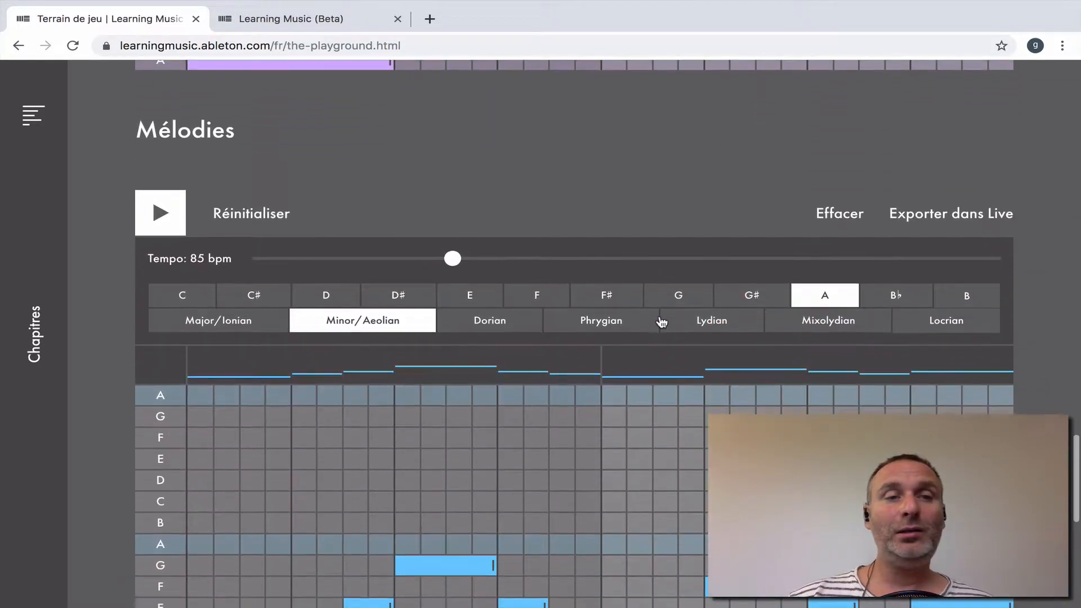
pyautogui.scroll(-3, 661, 322)
pyautogui.scroll(20, 661, 321)
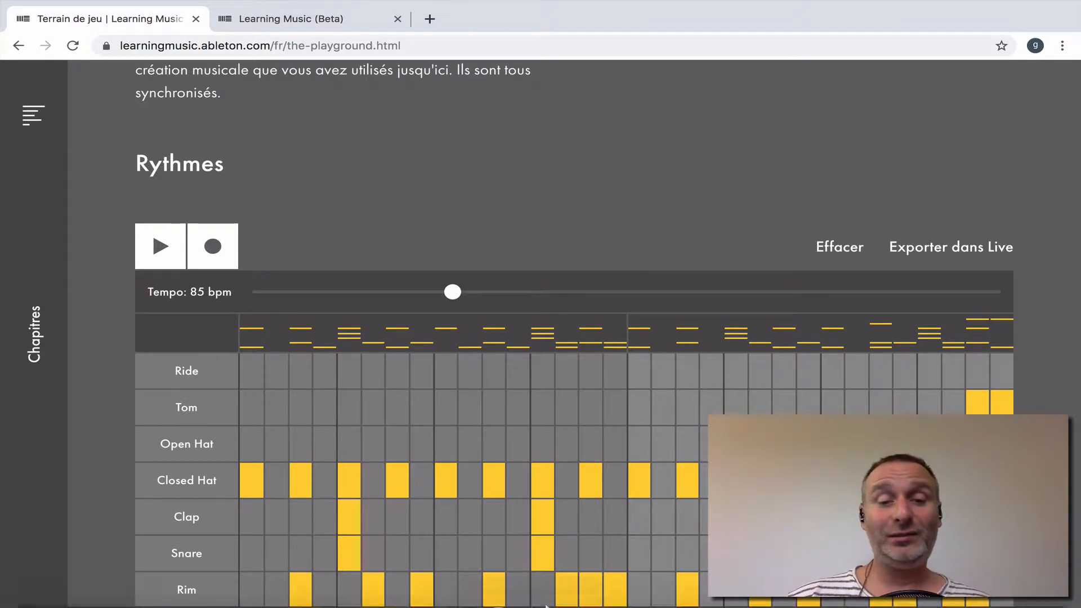
# Export the playground idea to Live and open idea_Tue_Sep_24_2019.als from the unpacked Ableton-Live-Idea (5) folder
pyautogui.moveTo(529, 596)
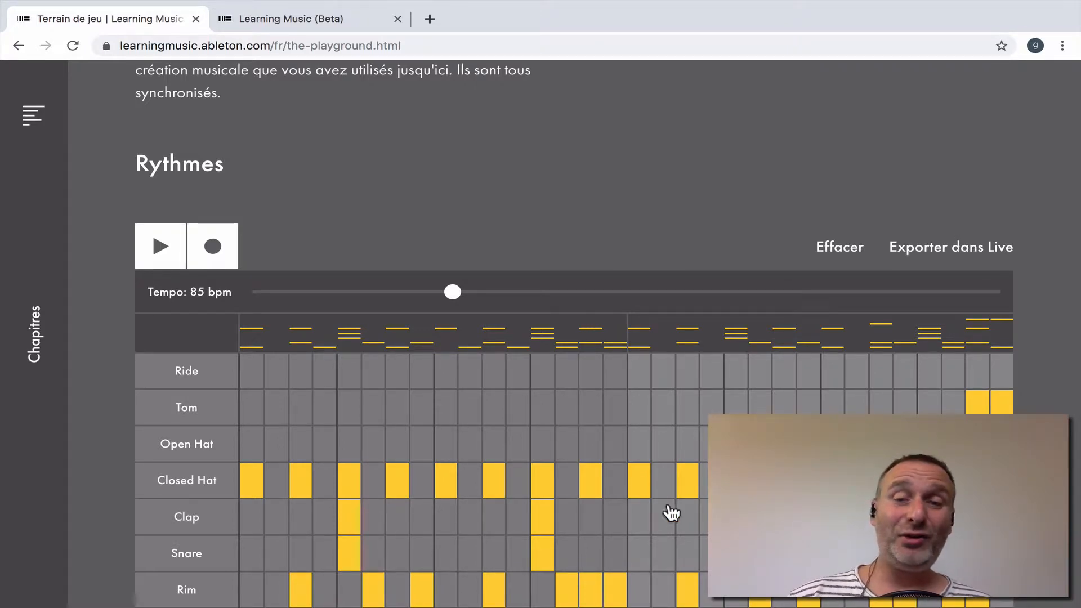
pyautogui.click(926, 251)
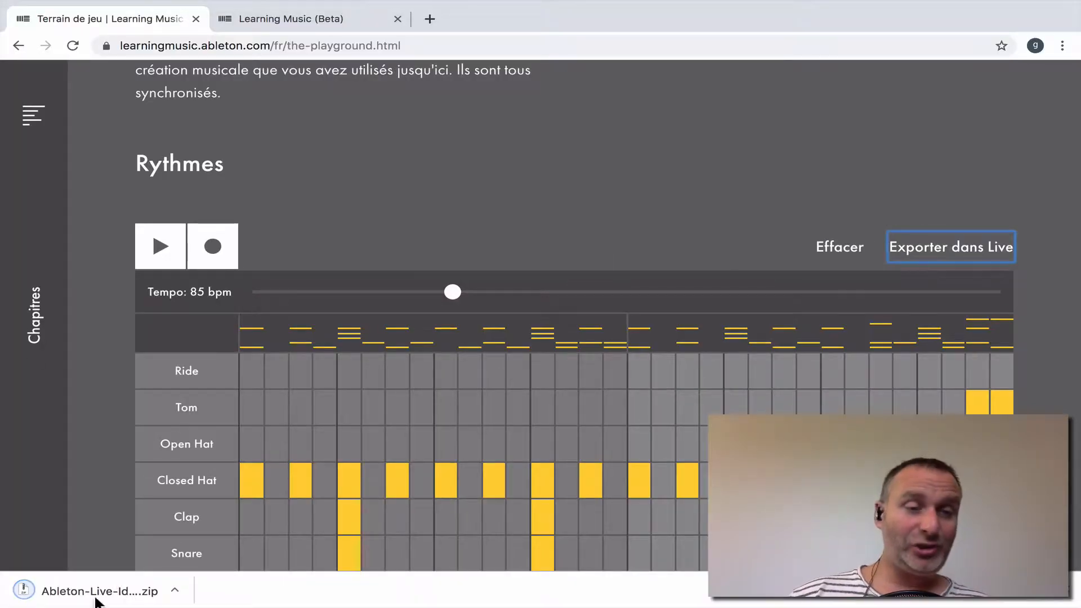
pyautogui.click(96, 594)
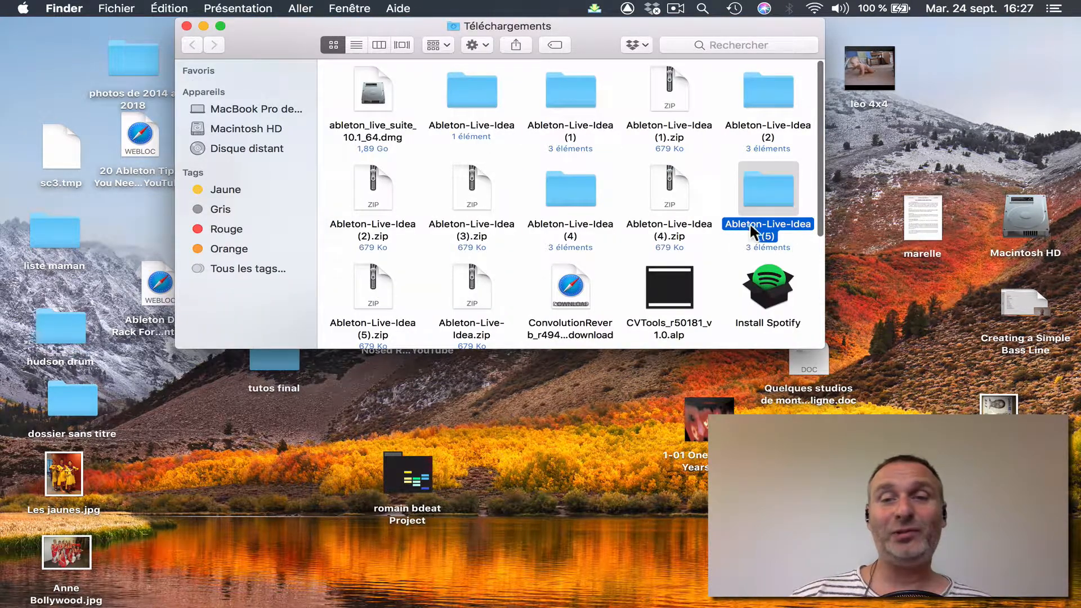
pyautogui.doubleClick(766, 196)
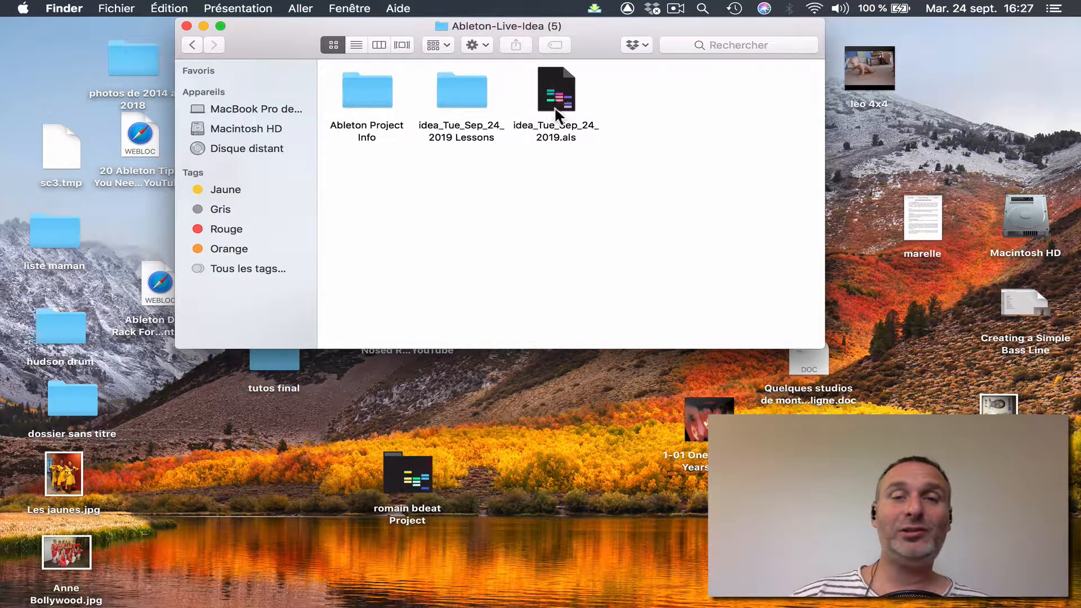
pyautogui.doubleClick(565, 90)
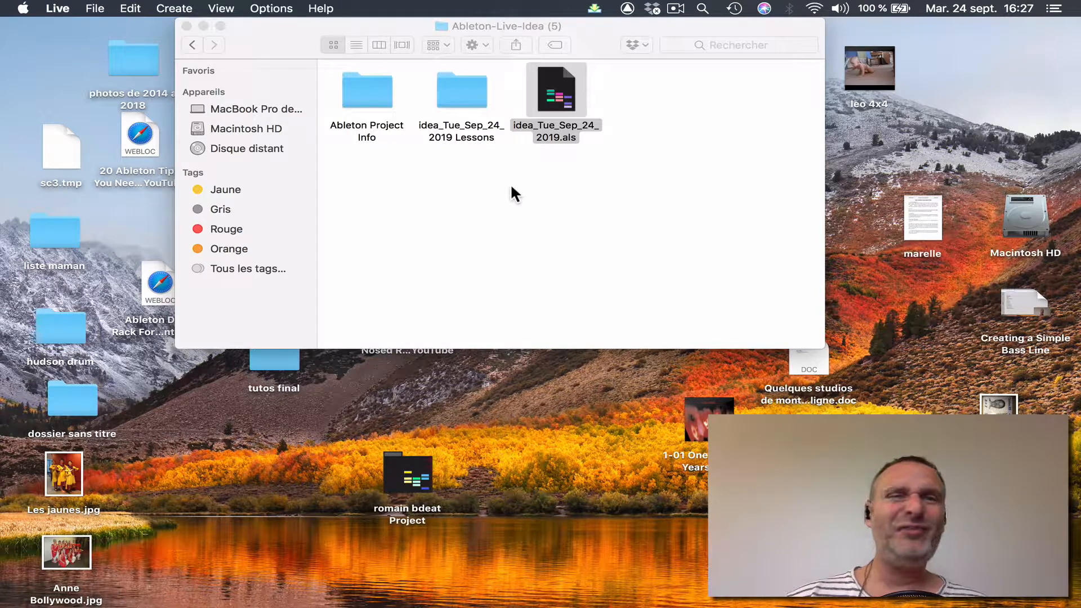
# Switch to Google Chrome and start playback of the Rythmes, Lignes de basse, Accords and Mélodies patterns one after another
pyautogui.moveTo(263, 596)
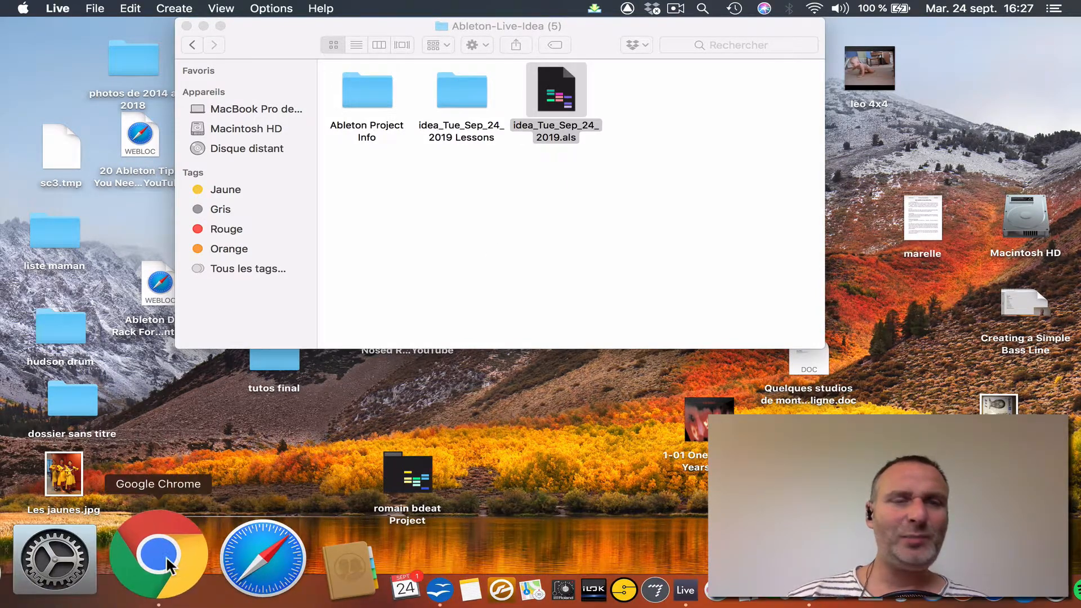
pyautogui.click(168, 565)
pyautogui.click(159, 244)
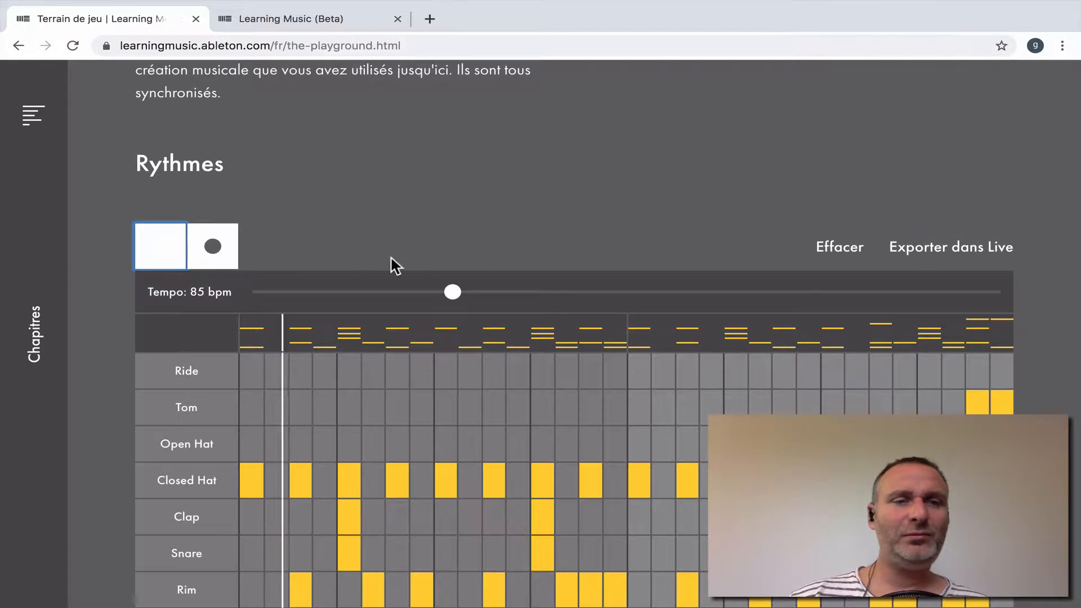
pyautogui.scroll(-10, 393, 265)
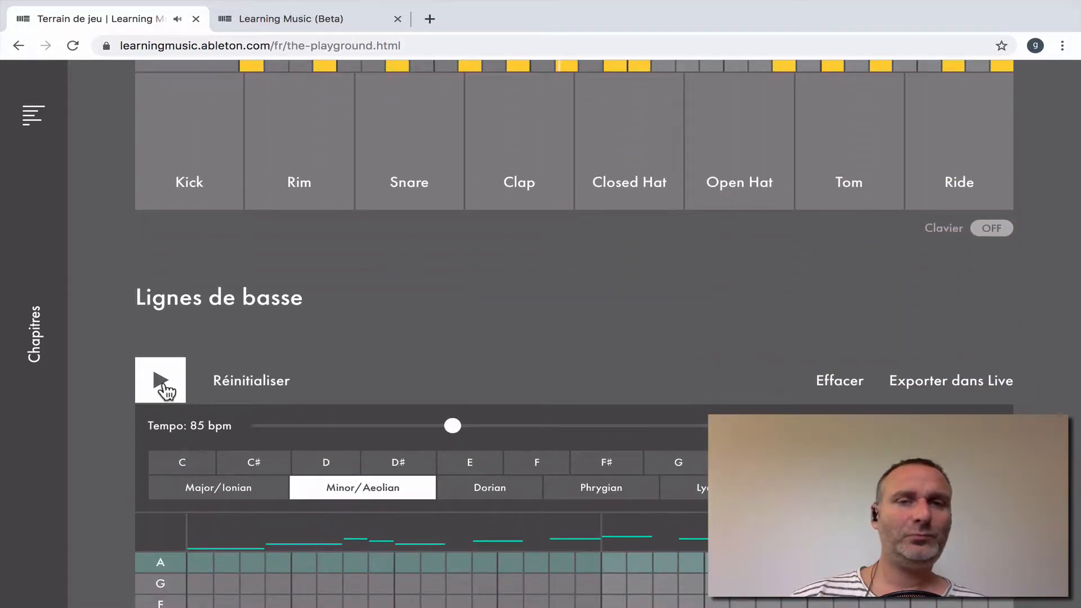
pyautogui.click(162, 381)
pyautogui.scroll(-9, 442, 388)
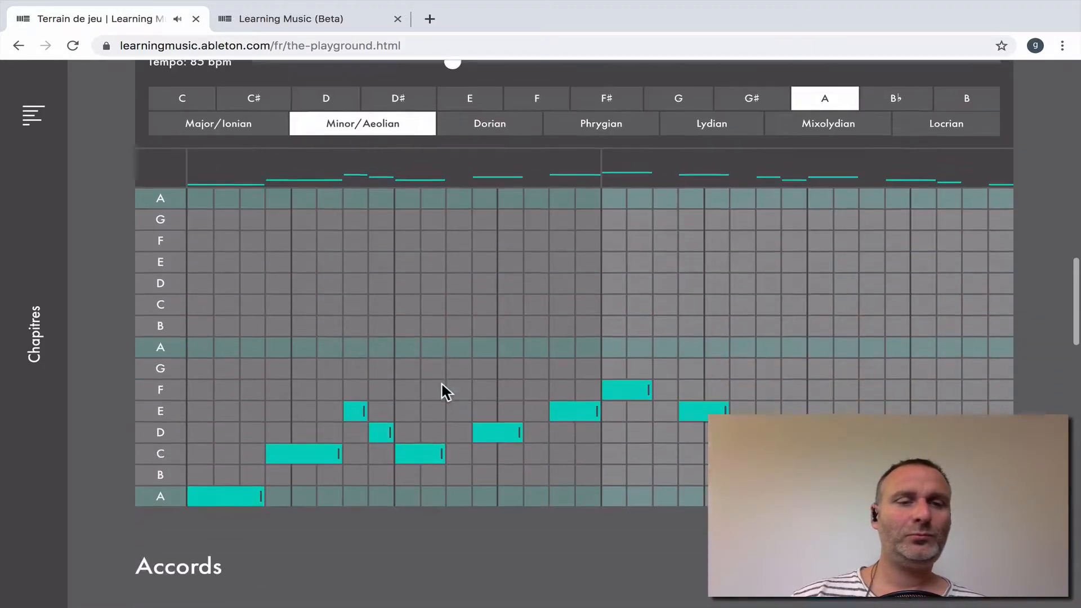
pyautogui.click(165, 514)
pyautogui.scroll(-11, 381, 467)
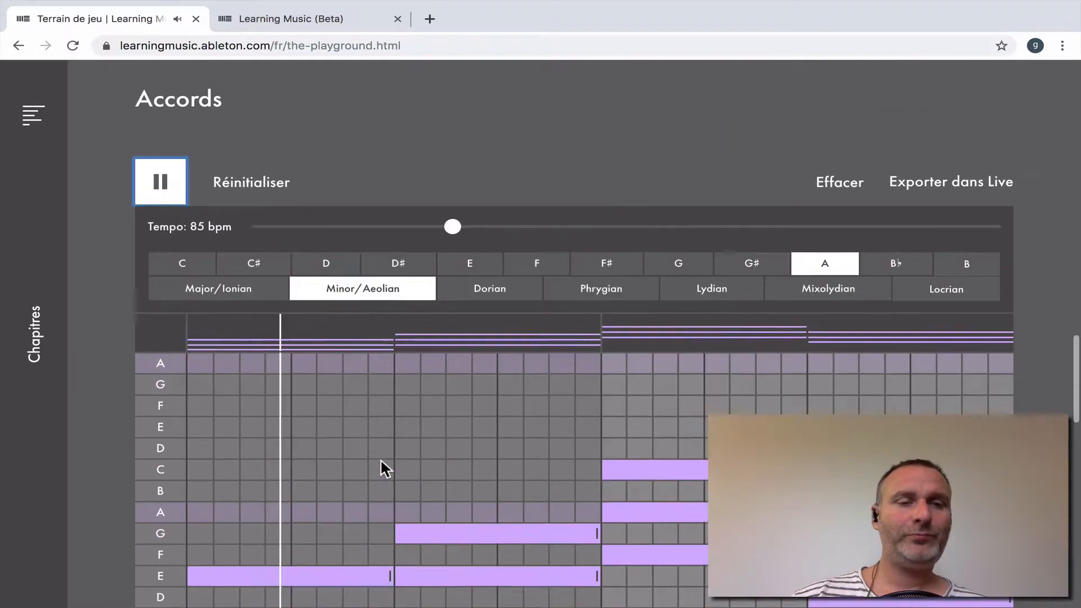
pyautogui.scroll(-3, 380, 458)
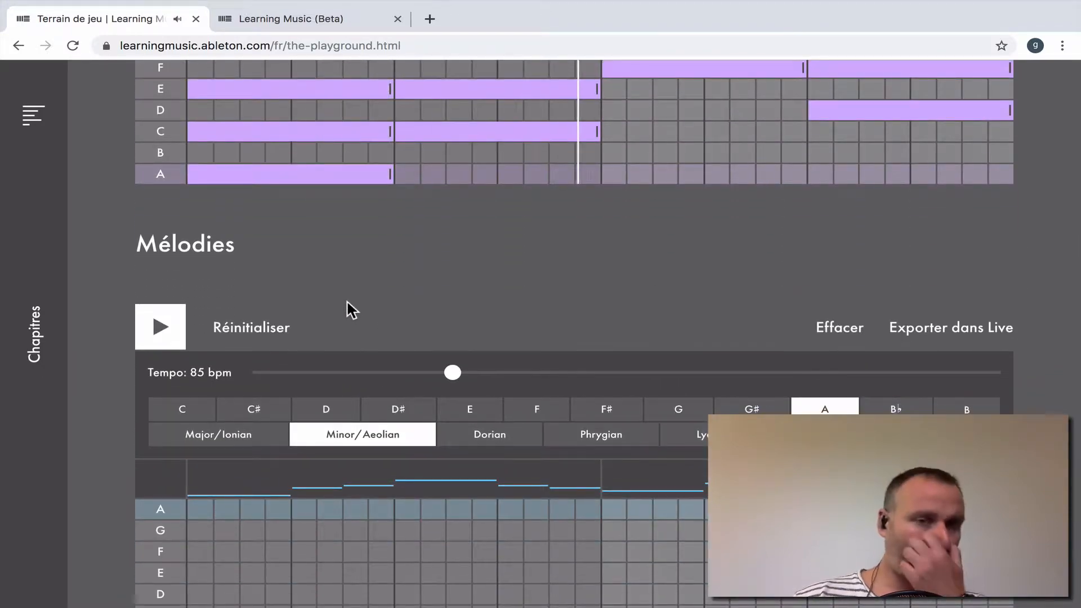
pyautogui.click(160, 329)
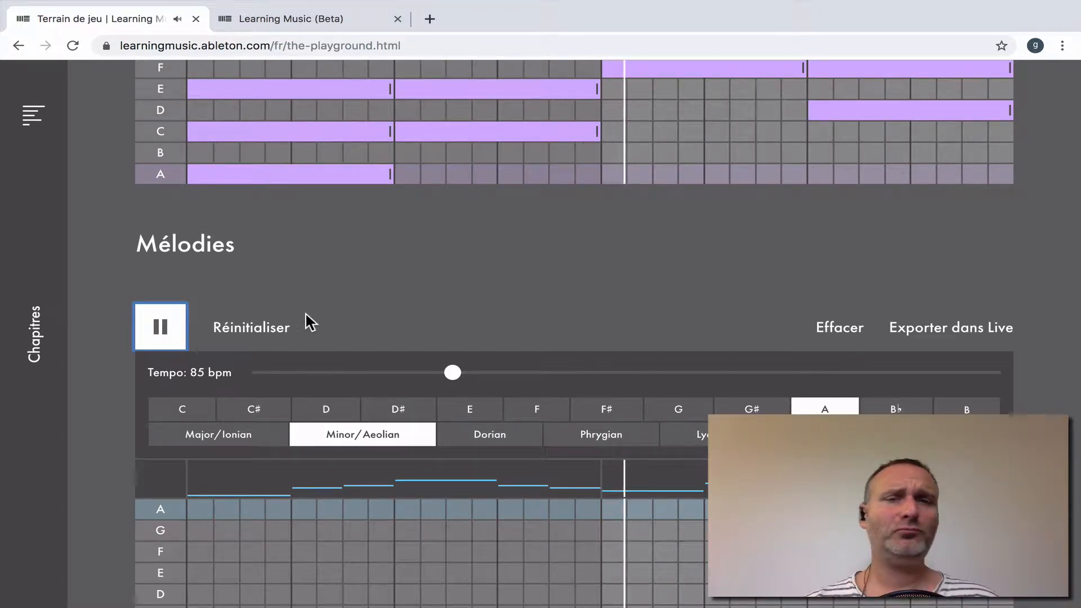
# Stop playback of all four patterns, working from Mélodies back up to Rythmes
pyautogui.click(164, 328)
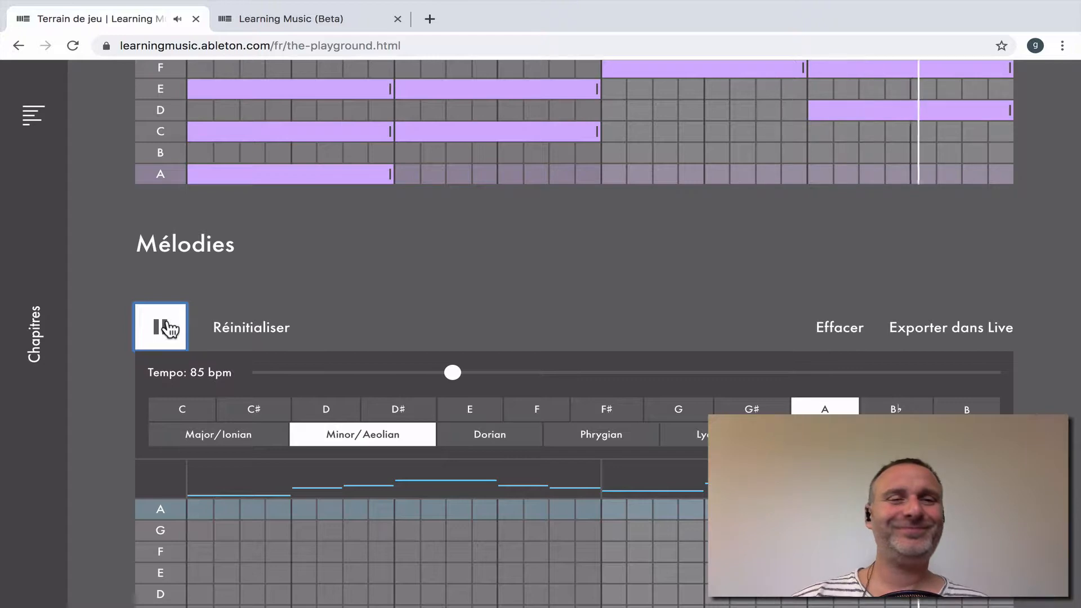
pyautogui.scroll(1, 169, 329)
pyautogui.scroll(8, 169, 329)
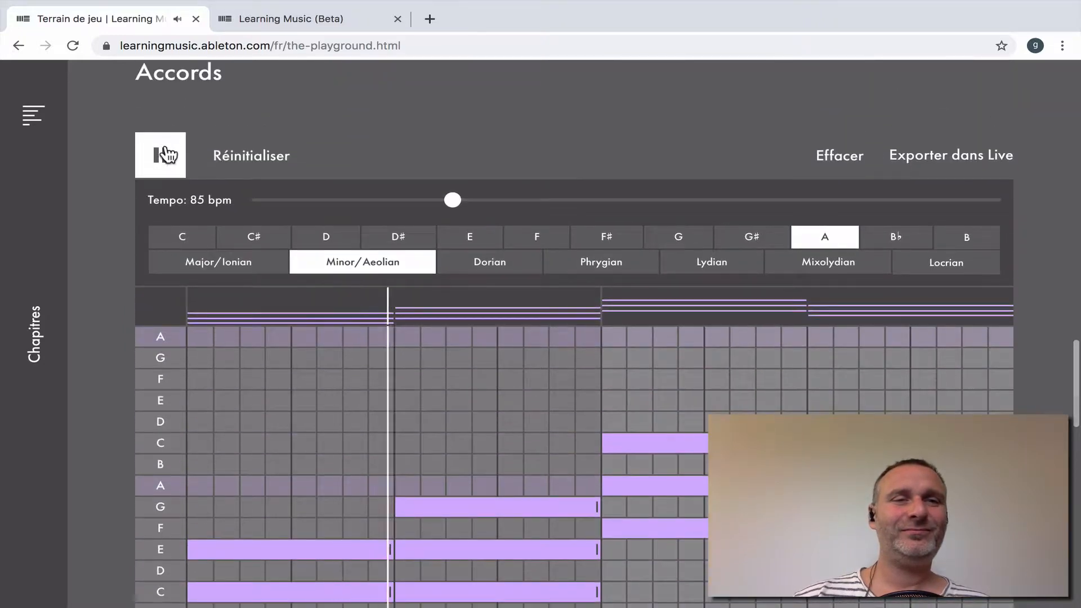
pyautogui.click(160, 155)
pyautogui.scroll(10, 221, 147)
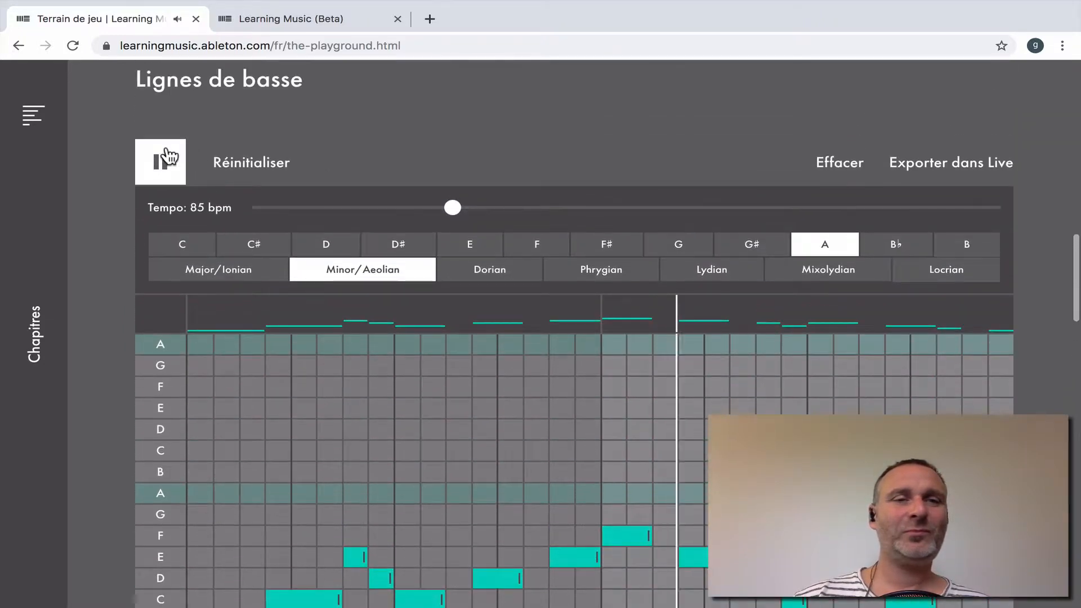
pyautogui.click(160, 162)
pyautogui.scroll(12, 271, 135)
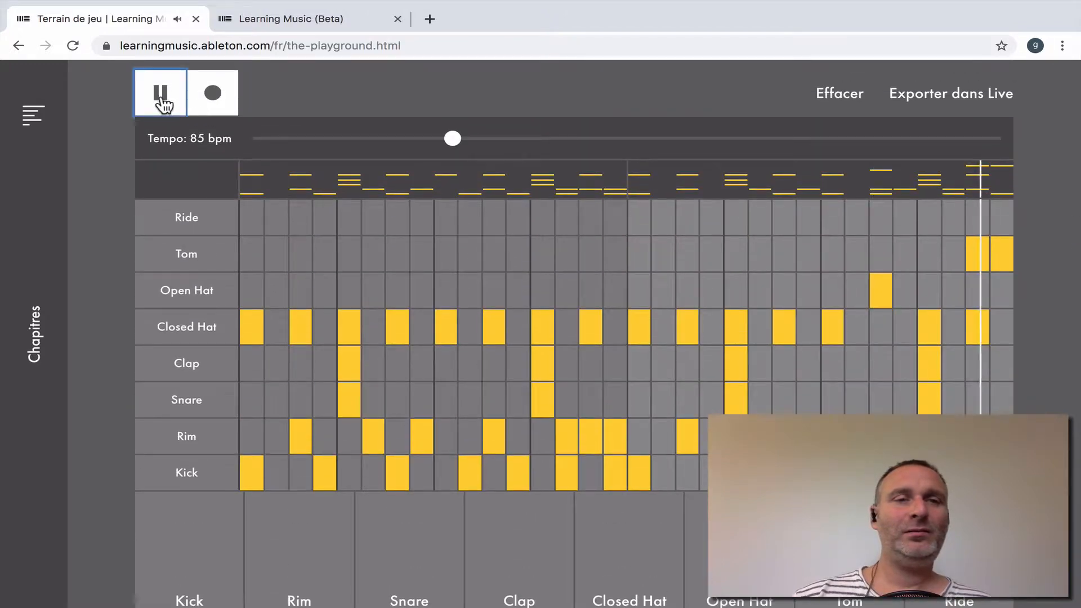
pyautogui.click(161, 93)
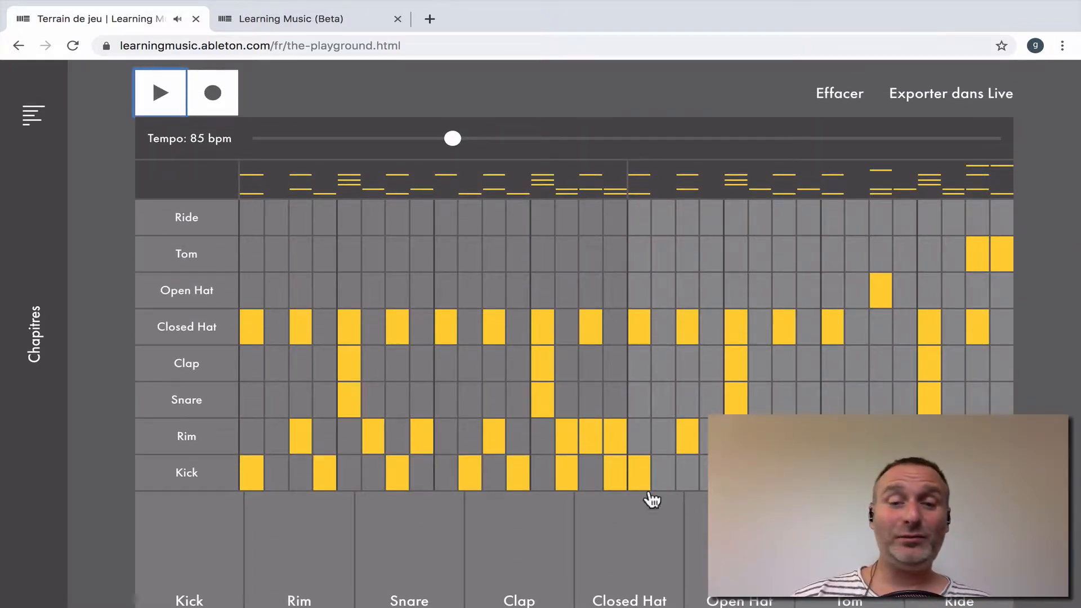
# Switch to Ableton Live, close the Welcome to Live! help and hide the clip detail area
pyautogui.moveTo(445, 600)
pyautogui.click(540, 551)
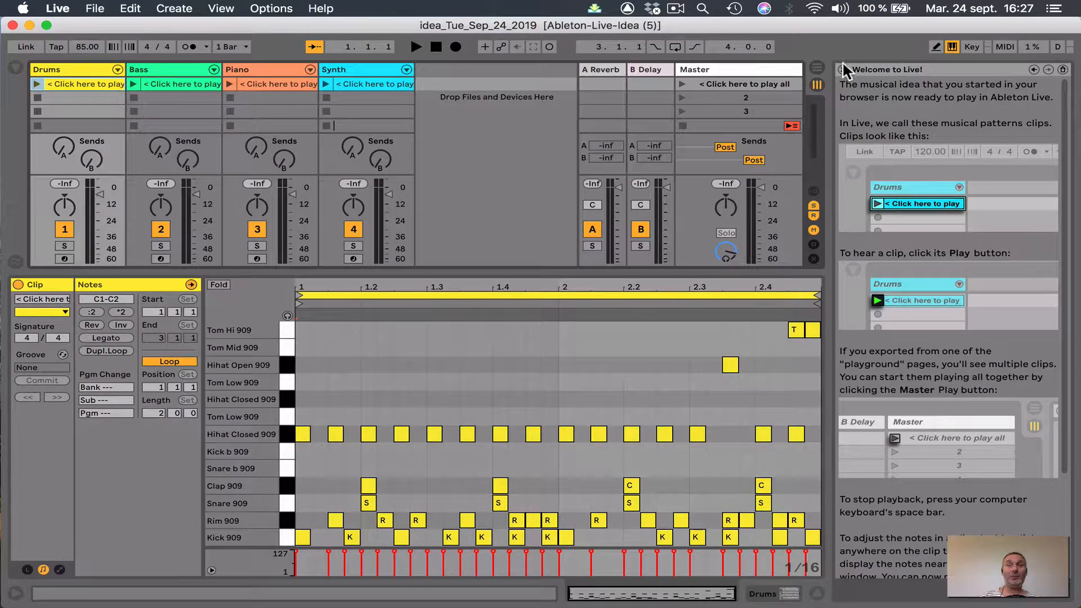
pyautogui.click(842, 65)
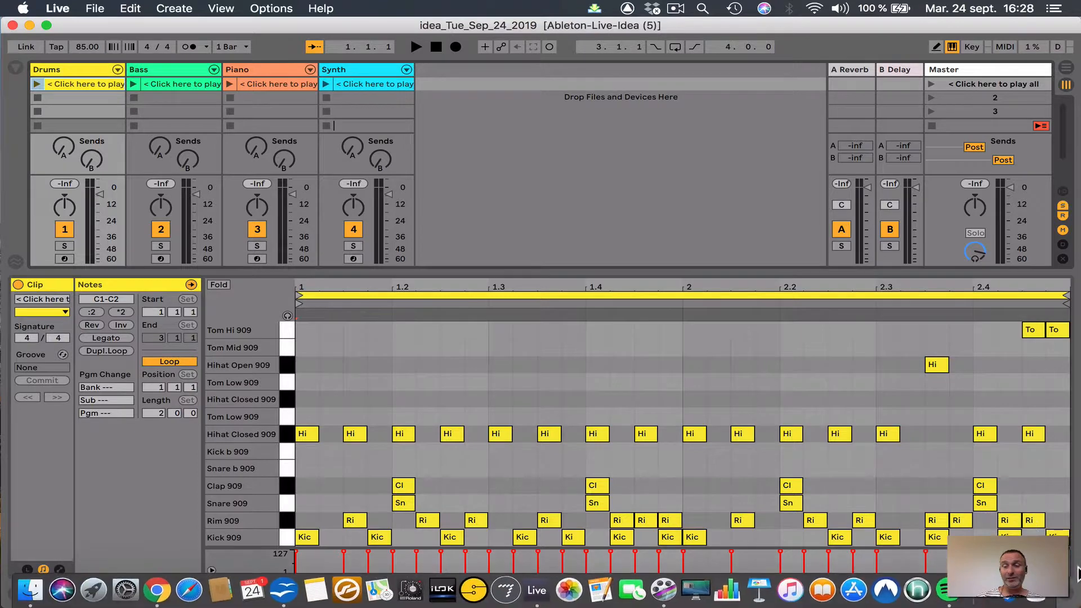
pyautogui.click(1068, 594)
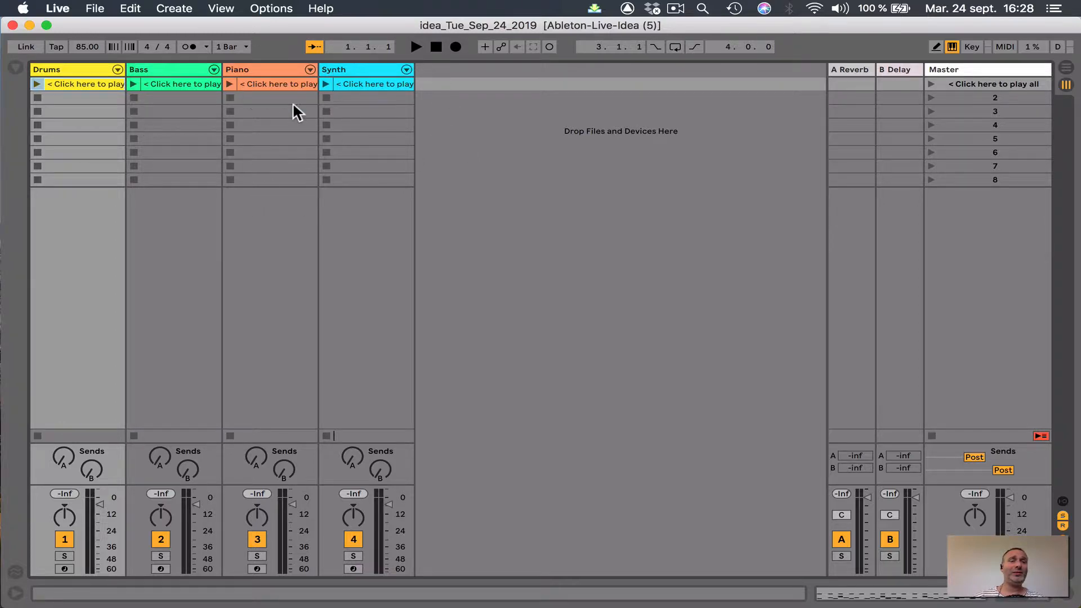
# Show the Arrangement View with a taller track area and return the Drums, Bass and Piano tracks to arrangement playback
pyautogui.press('Tab')
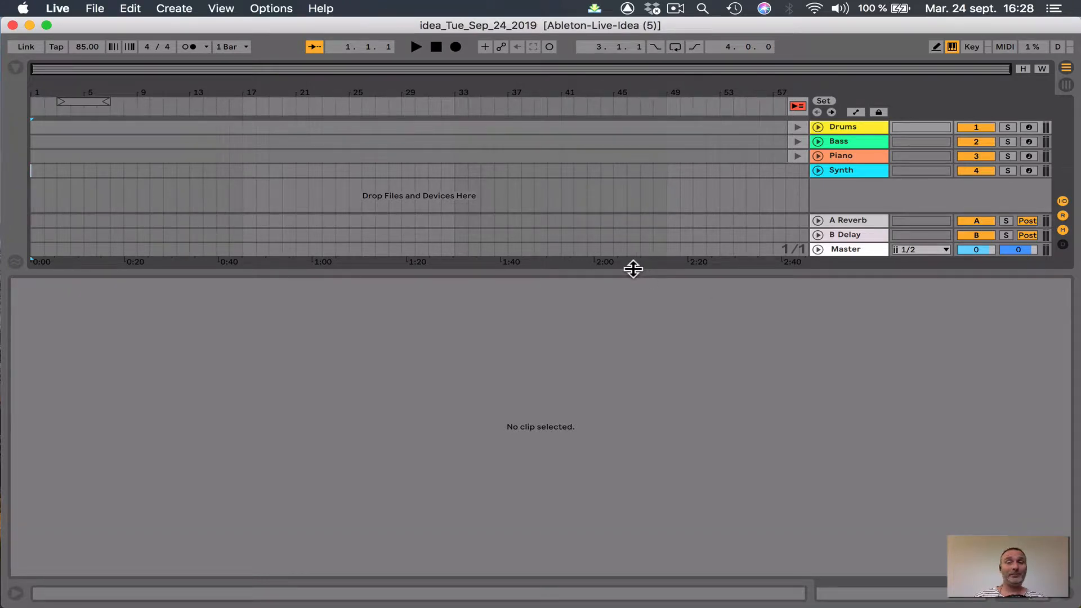
pyautogui.moveTo(633, 269); pyautogui.dragTo(628, 426)
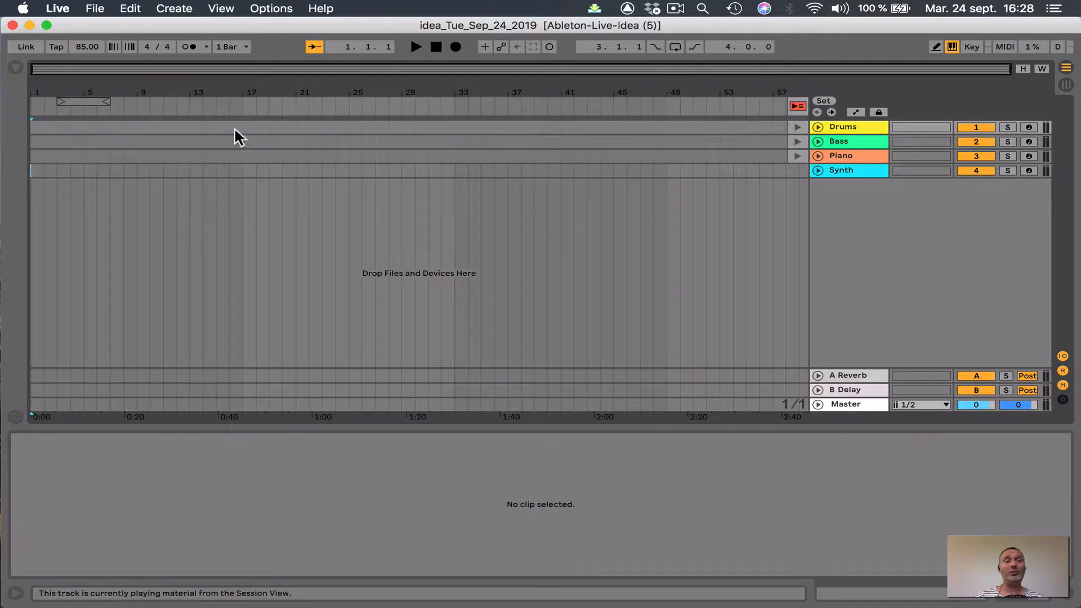
pyautogui.click(798, 127)
pyautogui.click(797, 141)
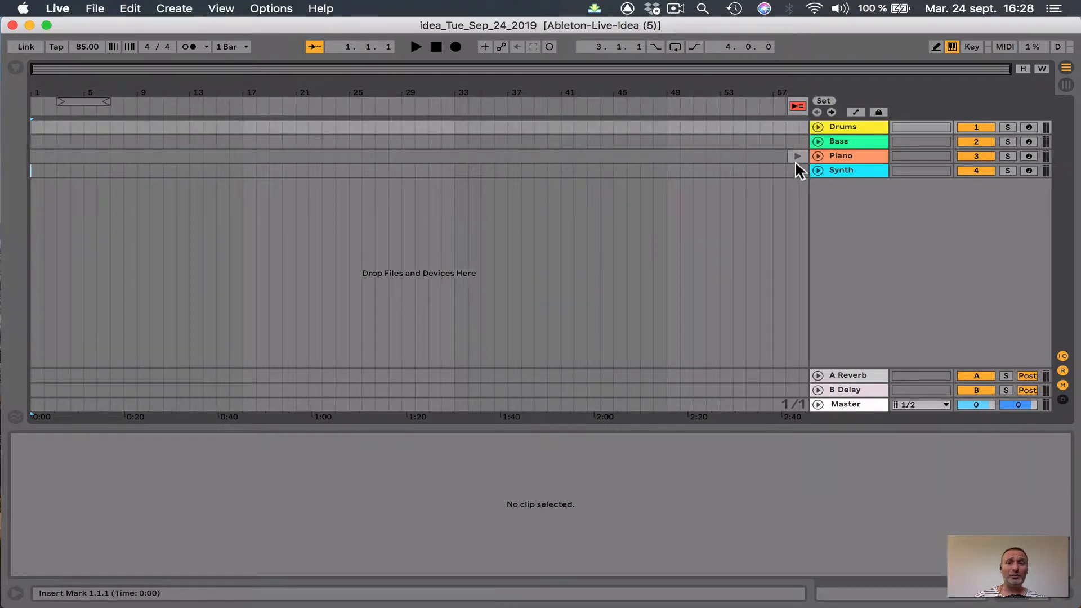
pyautogui.click(797, 157)
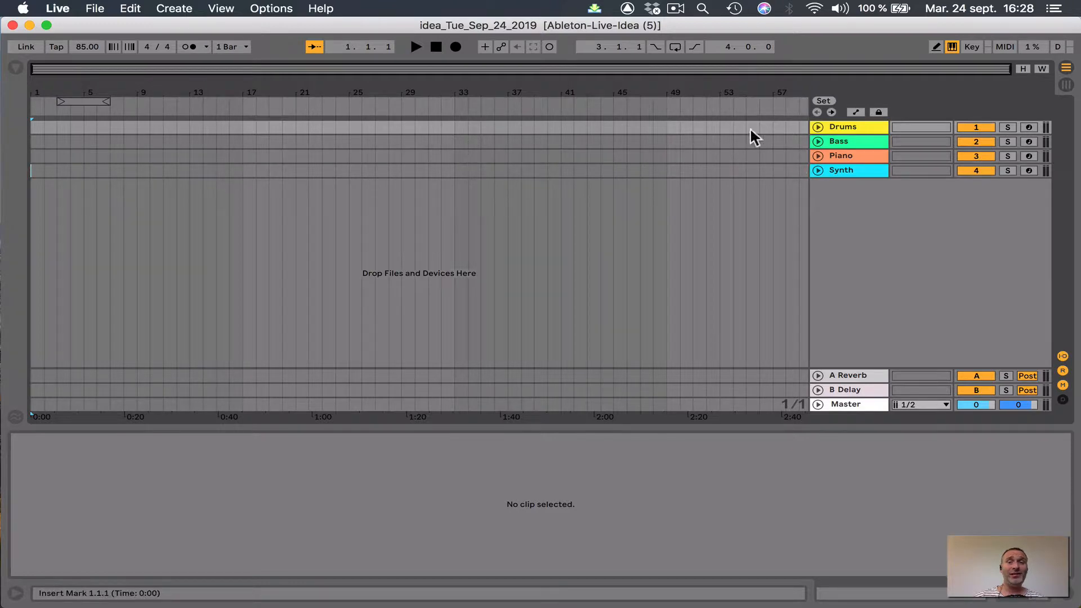
# Unfold the Drums, Bass, Piano and Synth tracks in the Arrangement View
pyautogui.click(817, 127)
pyautogui.click(818, 195)
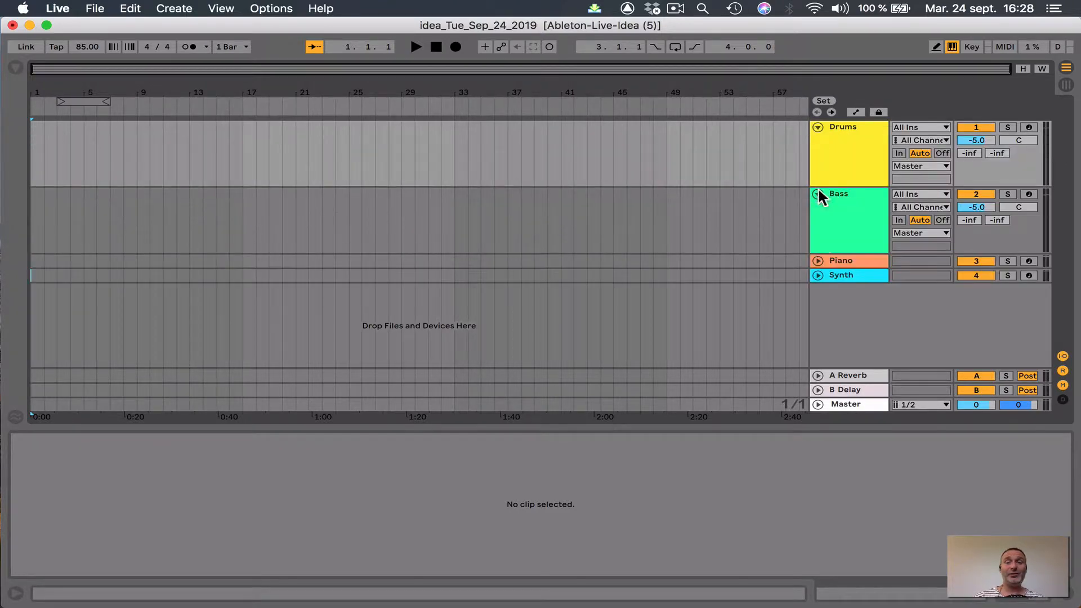
pyautogui.click(817, 261)
pyautogui.click(818, 327)
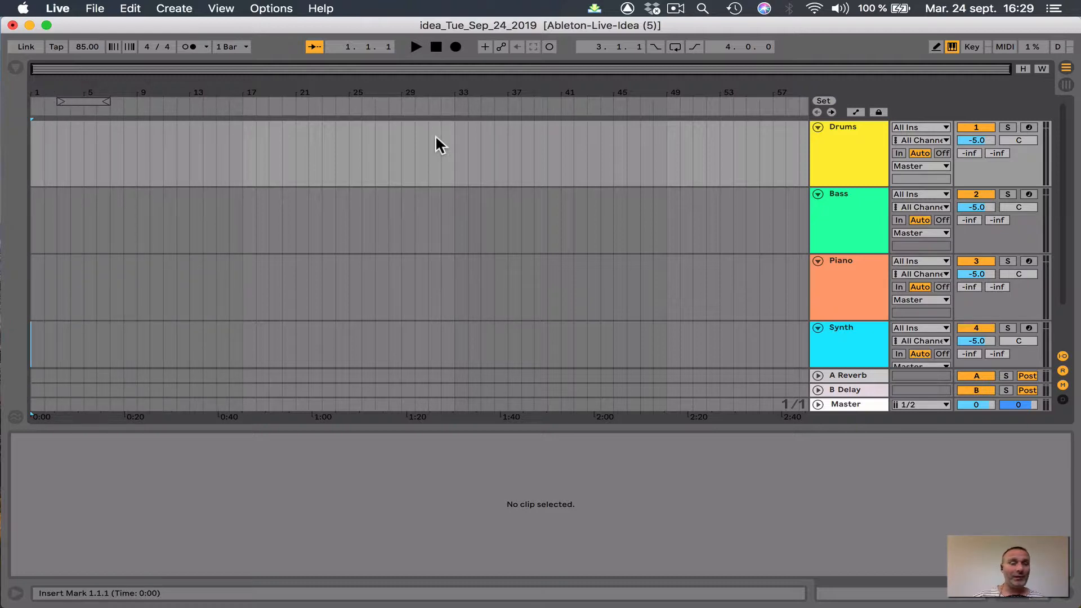
# Return to the Session View, open the Drums clip's notes and enlarge the note editor to show all drum rows
pyautogui.press('Tab')
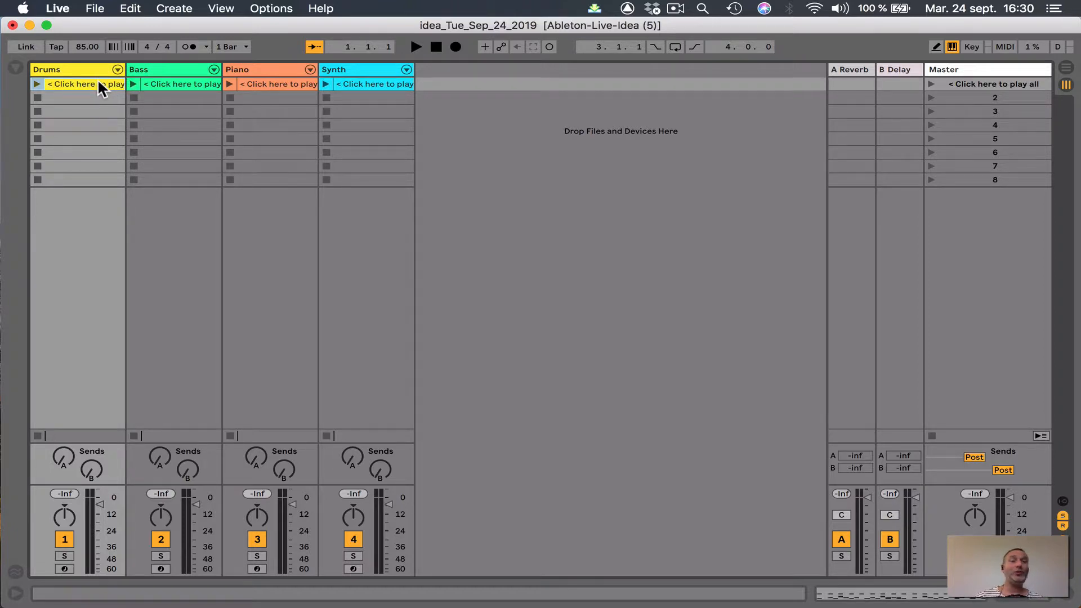
pyautogui.doubleClick(84, 84)
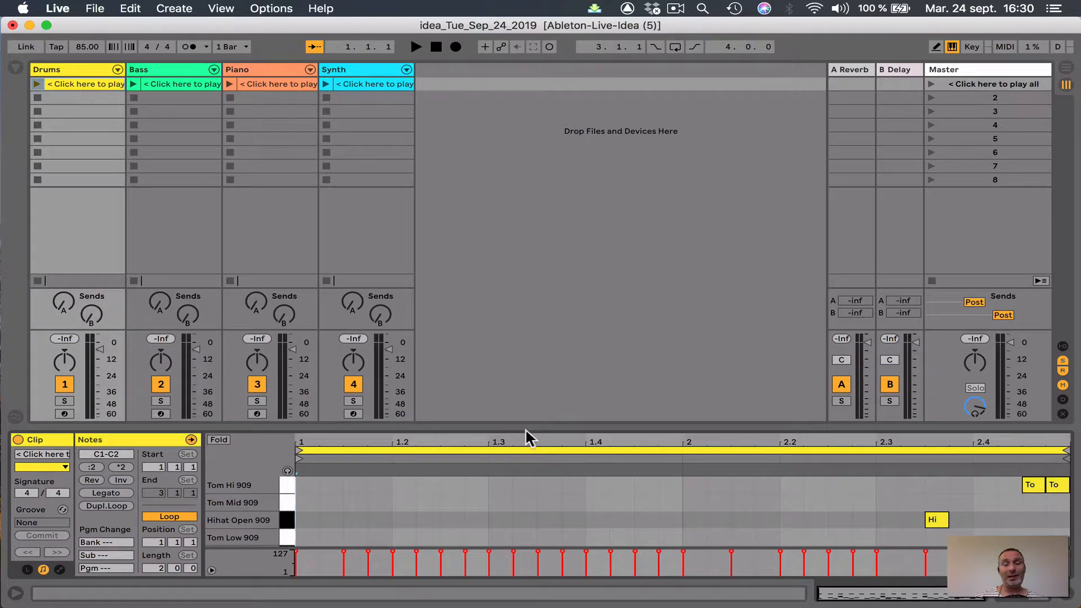
pyautogui.moveTo(576, 423); pyautogui.dragTo(534, 206)
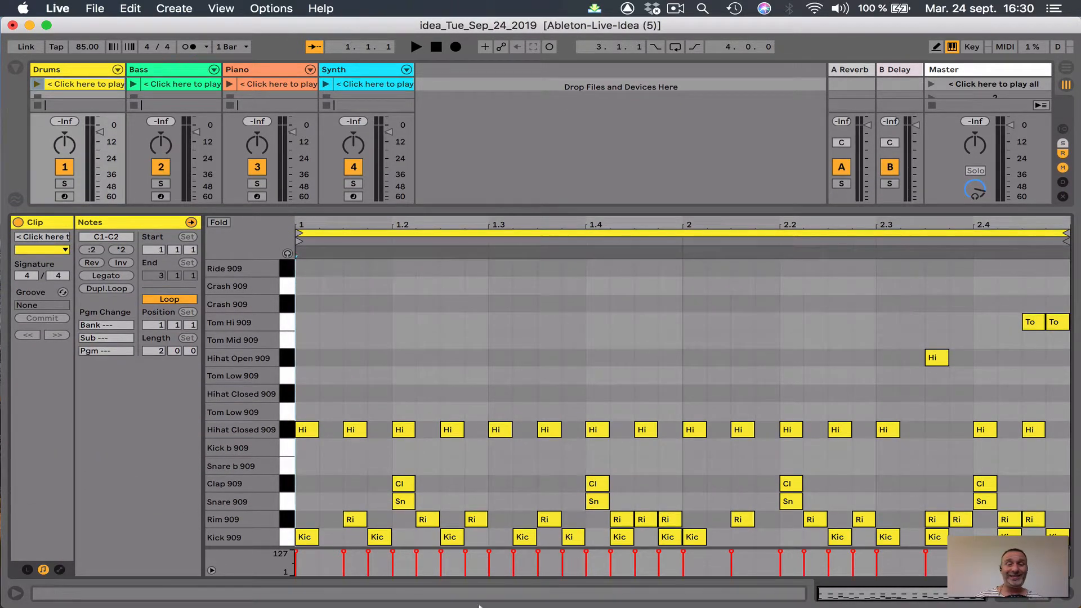
# Switch to Google Chrome to compare the playground's drum pattern with the exported Drums clip, and return to Ableton Live
pyautogui.moveTo(451, 605)
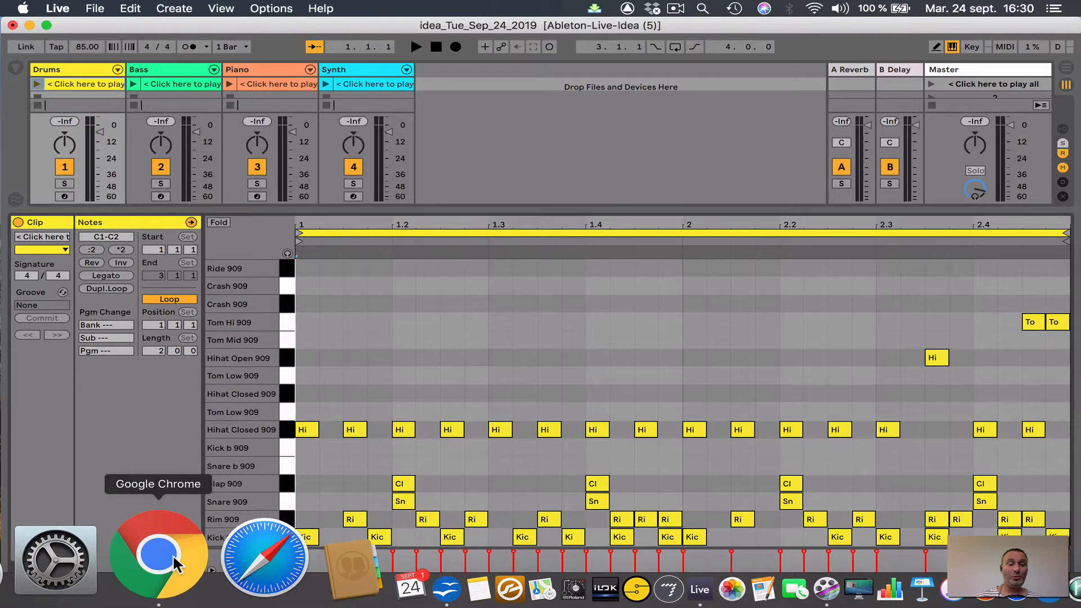
pyautogui.click(172, 554)
pyautogui.click(351, 362)
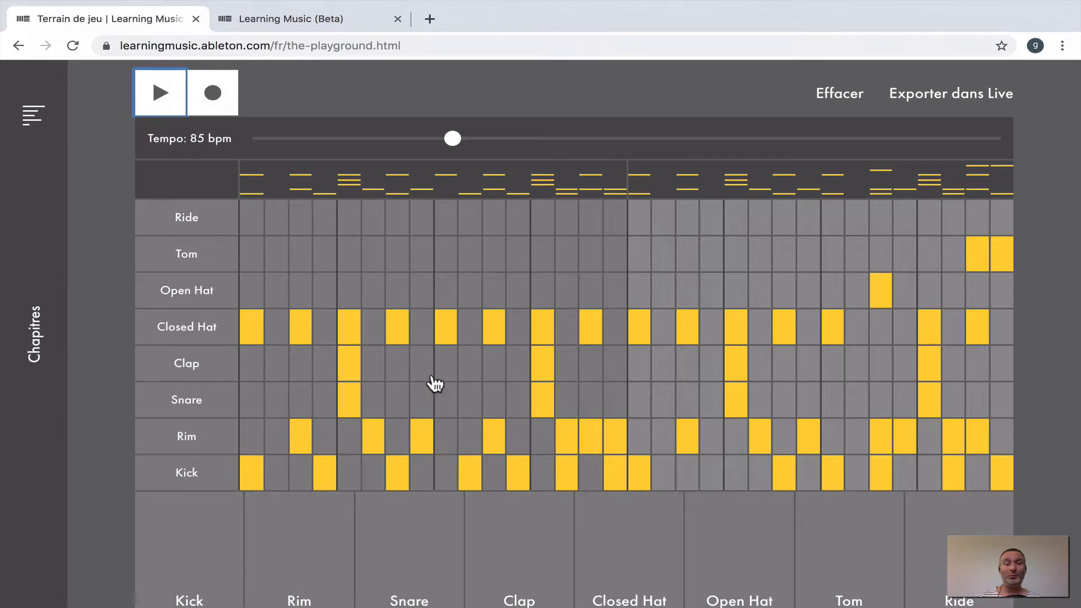
pyautogui.moveTo(540, 602)
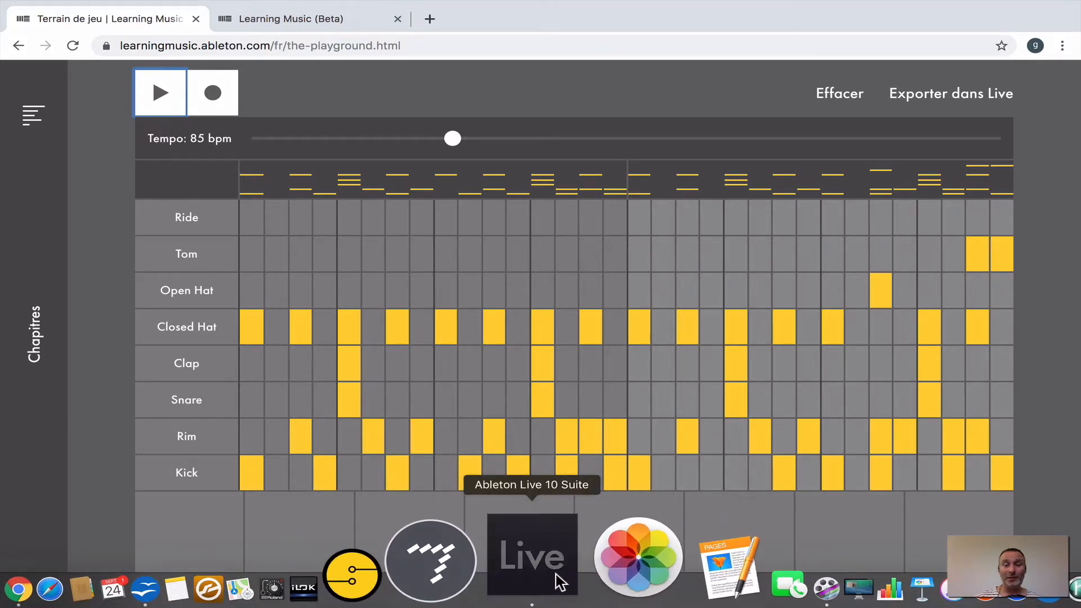
pyautogui.click(555, 580)
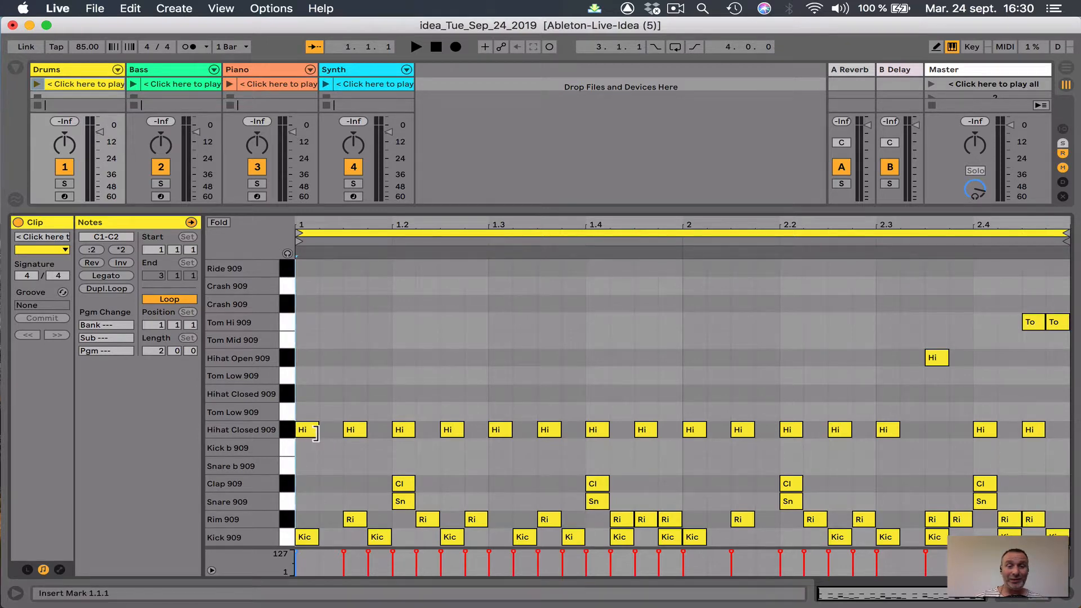
# Select the first closed hi-hat note in the Drums clip, and launch and stop the clip to hear it
pyautogui.moveTo(316, 431)
pyautogui.mouseDown()
pyautogui.moveTo(439, 431)
pyautogui.moveTo(309, 428)
pyautogui.mouseUp()
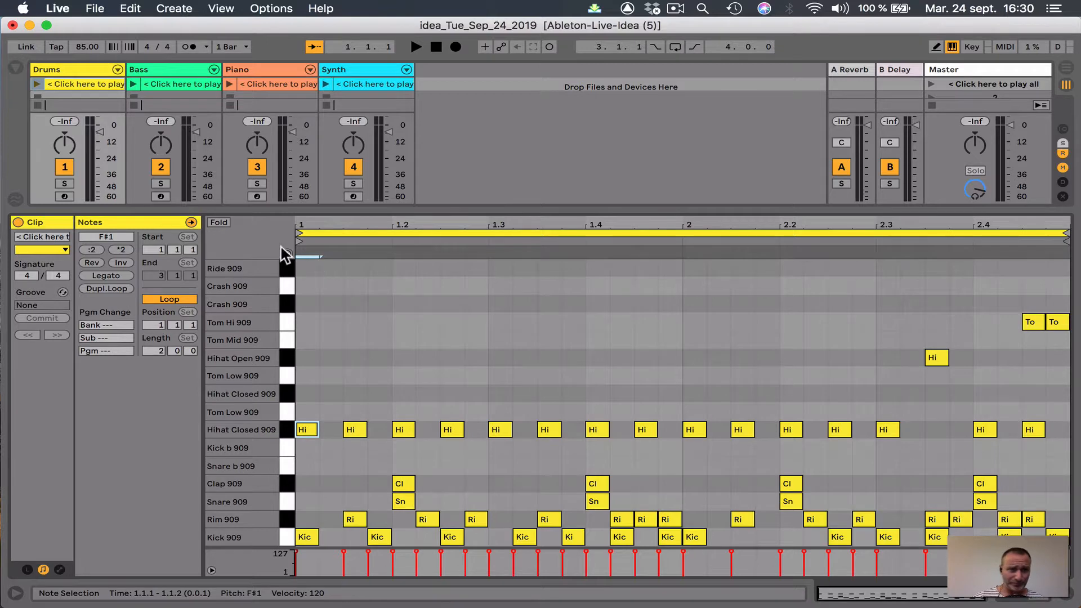
pyautogui.click(36, 84)
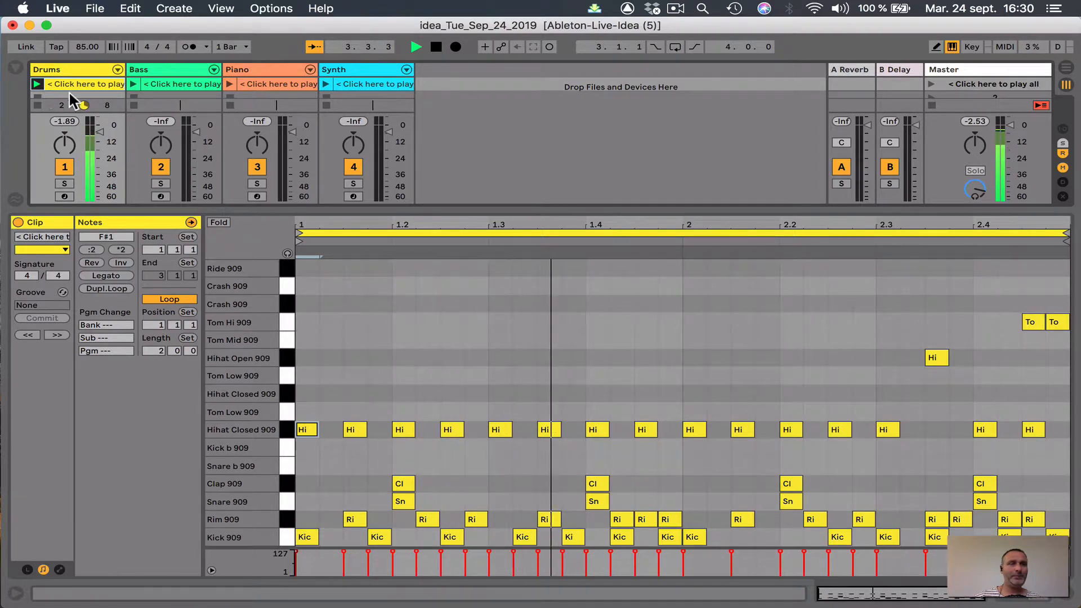
pyautogui.click(38, 104)
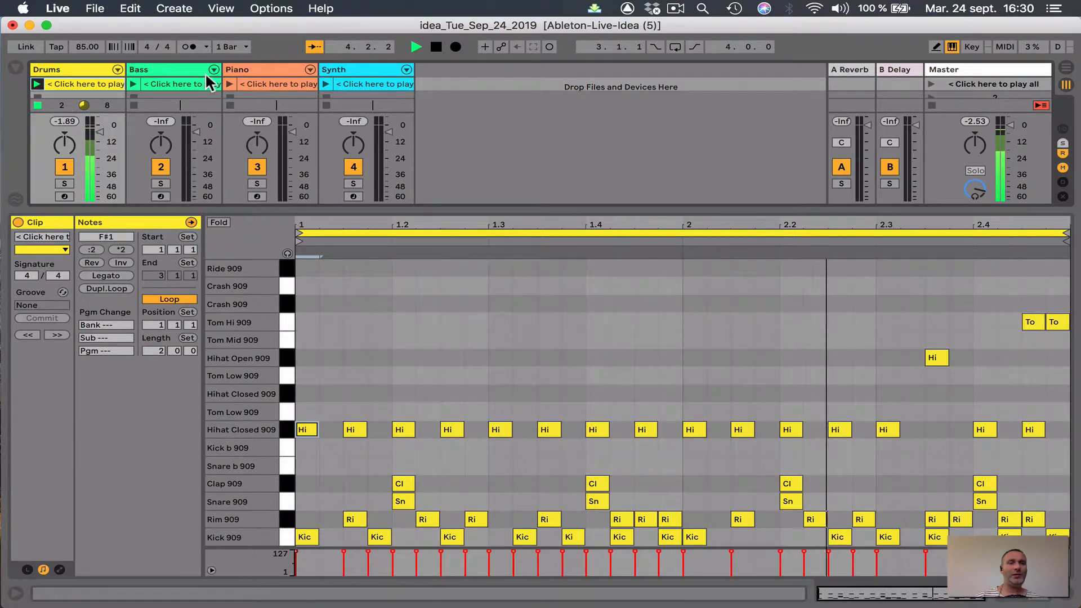
# Enlarge the Session View's track area to reveal the Sends section and bring the clip row back into view
pyautogui.scroll(-2, 62, 97)
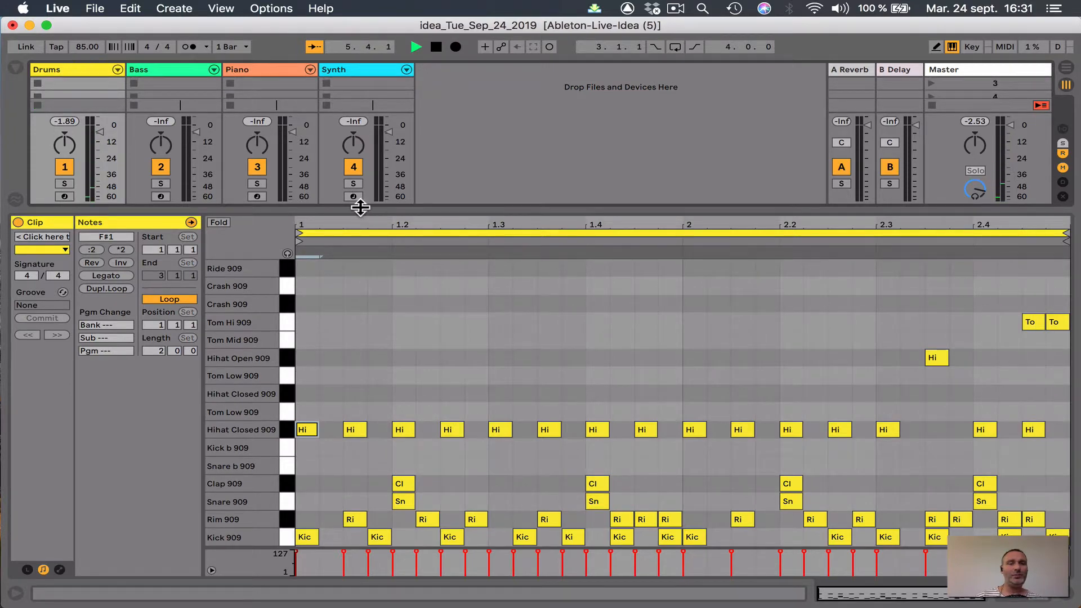
pyautogui.moveTo(361, 208); pyautogui.dragTo(357, 248)
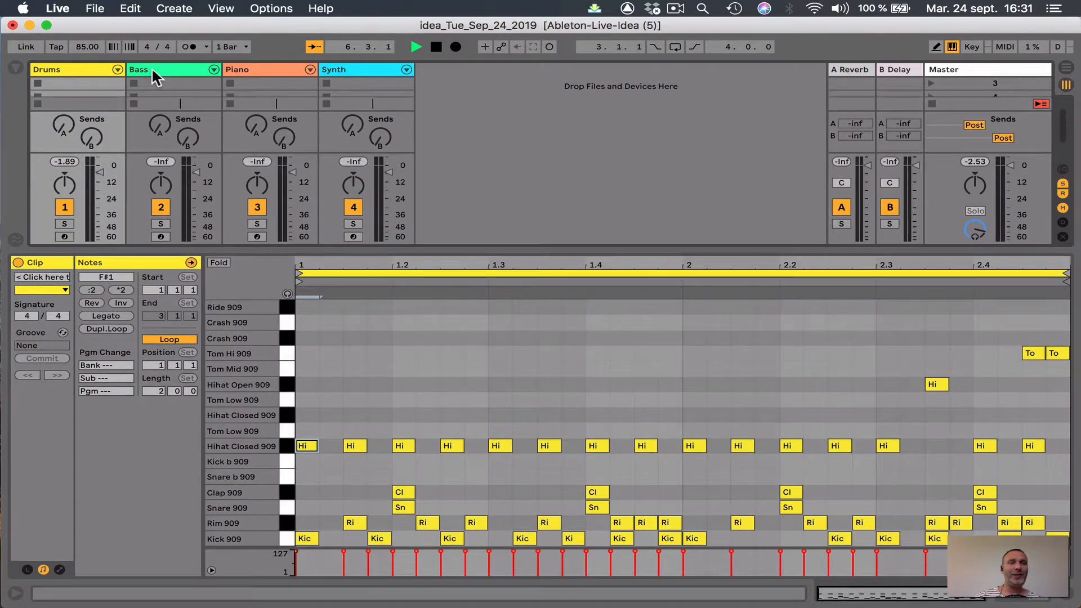
pyautogui.scroll(2, 180, 99)
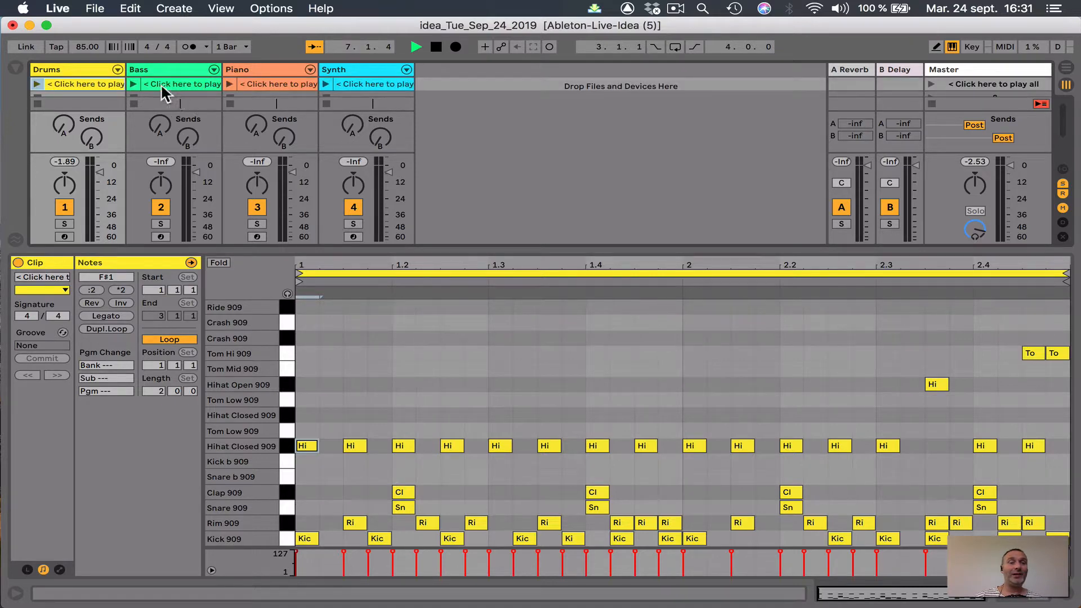
# Launch the Bass clip, zoom in vertically on its notes and stop playback
pyautogui.click(161, 82)
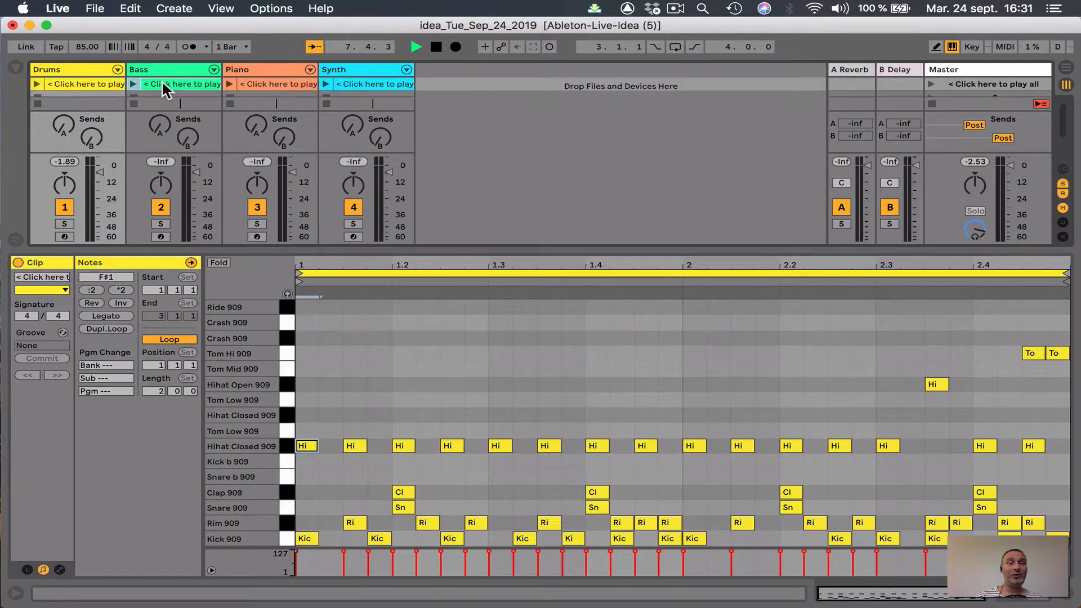
pyautogui.click(135, 83)
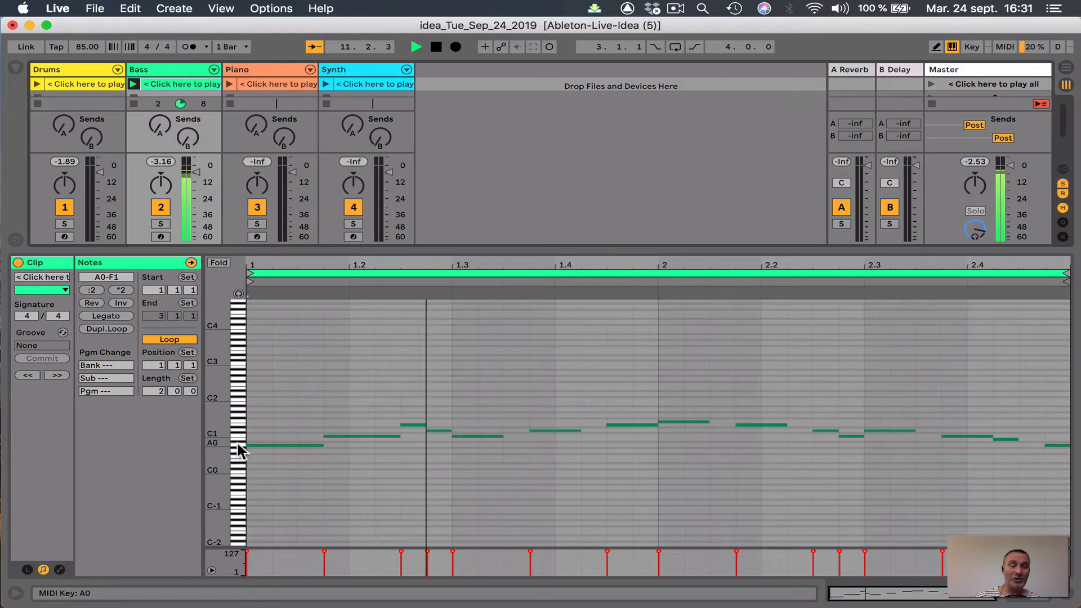
pyautogui.moveTo(225, 423)
pyautogui.mouseDown()
pyautogui.moveTo(236, 534)
pyautogui.moveTo(233, 426)
pyautogui.moveTo(286, 434)
pyautogui.moveTo(236, 434)
pyautogui.mouseUp()
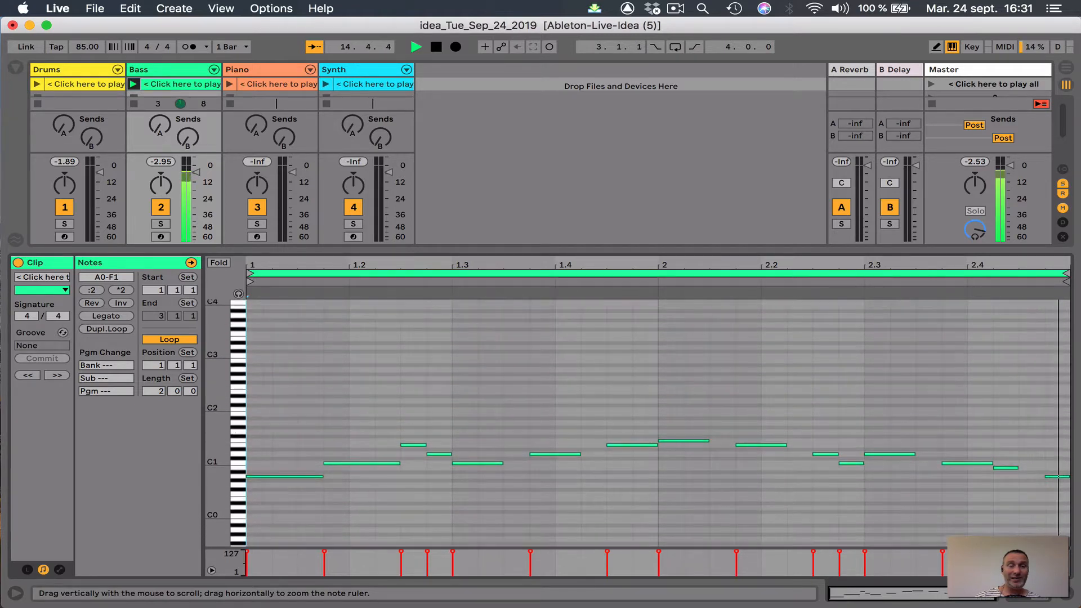
pyautogui.press('space')
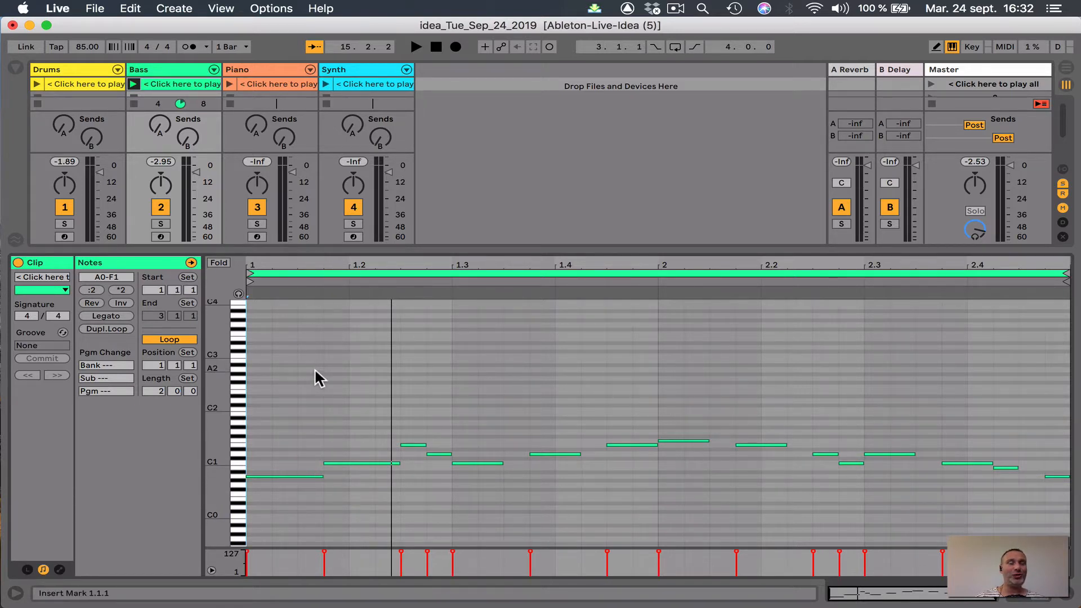
# Open and launch the Piano clip, and isolate it by stopping the Bass clip while briefly deactivating the Bass track
pyautogui.click(265, 79)
pyautogui.click(230, 84)
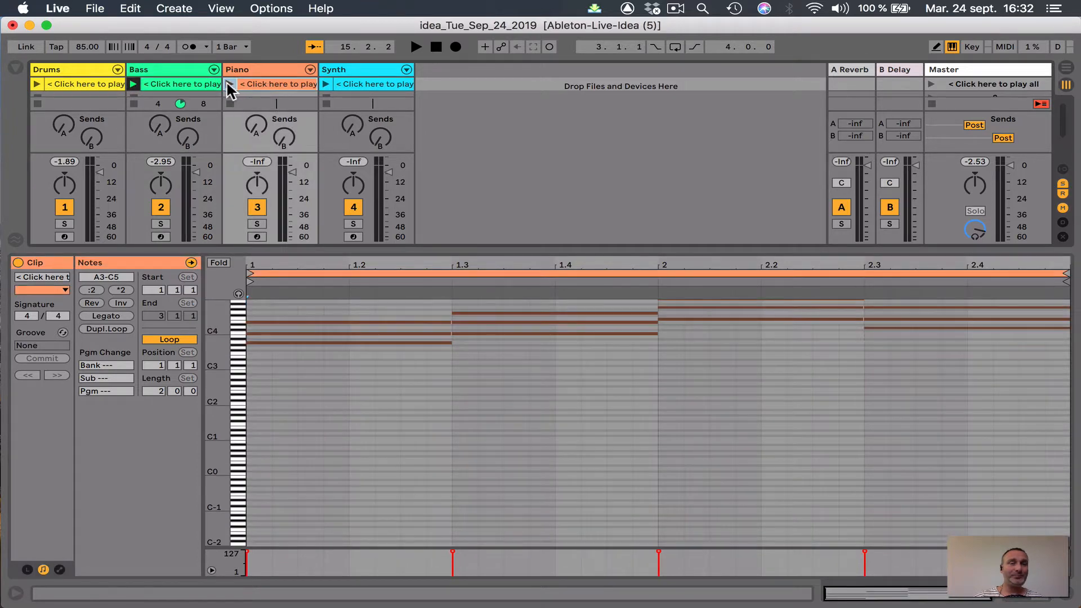
pyautogui.click(159, 206)
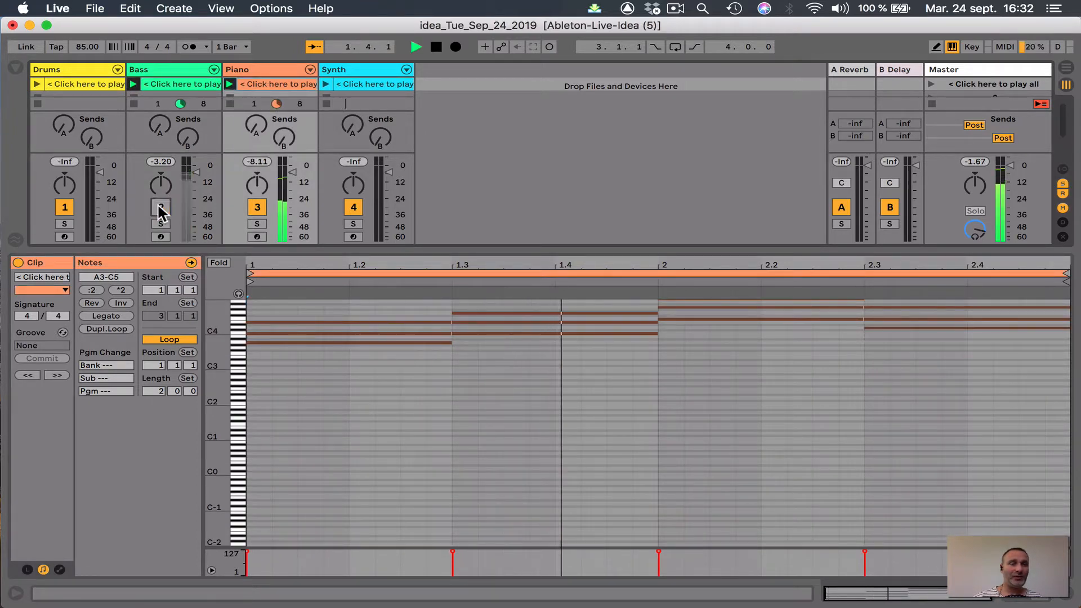
pyautogui.click(133, 103)
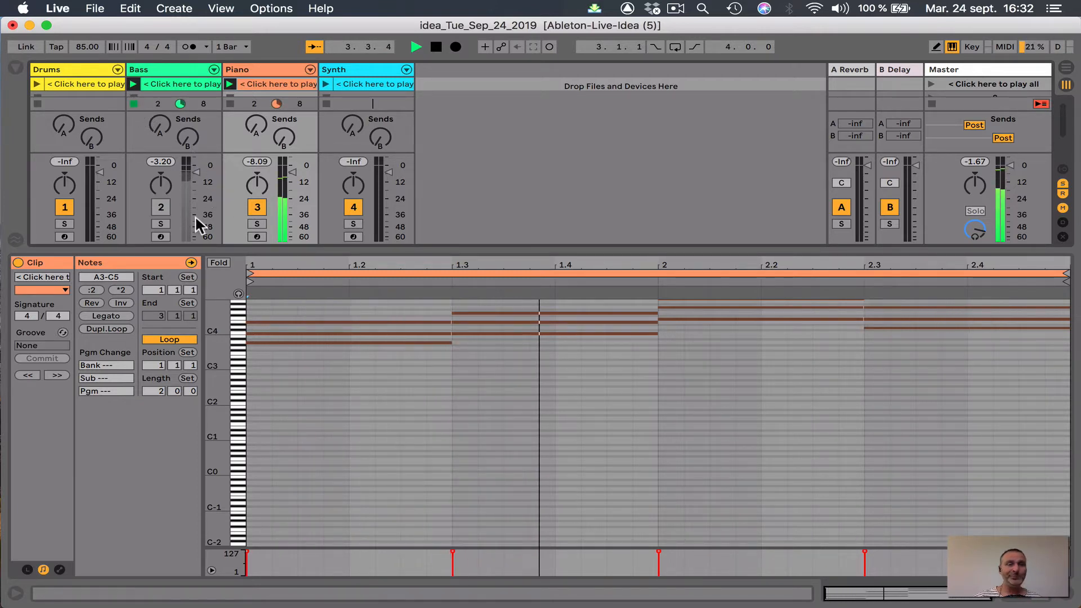
pyautogui.click(160, 208)
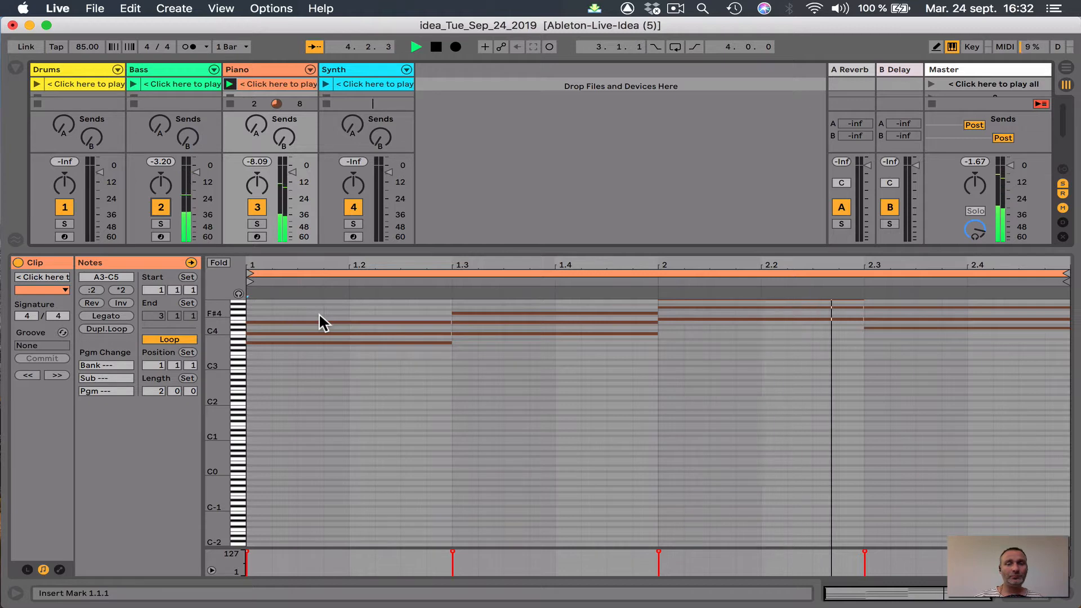
# Zoom in on the Piano clip's notes, raise the first chord's E4 note to F4 and return it to E4
pyautogui.scroll(5, 373, 392)
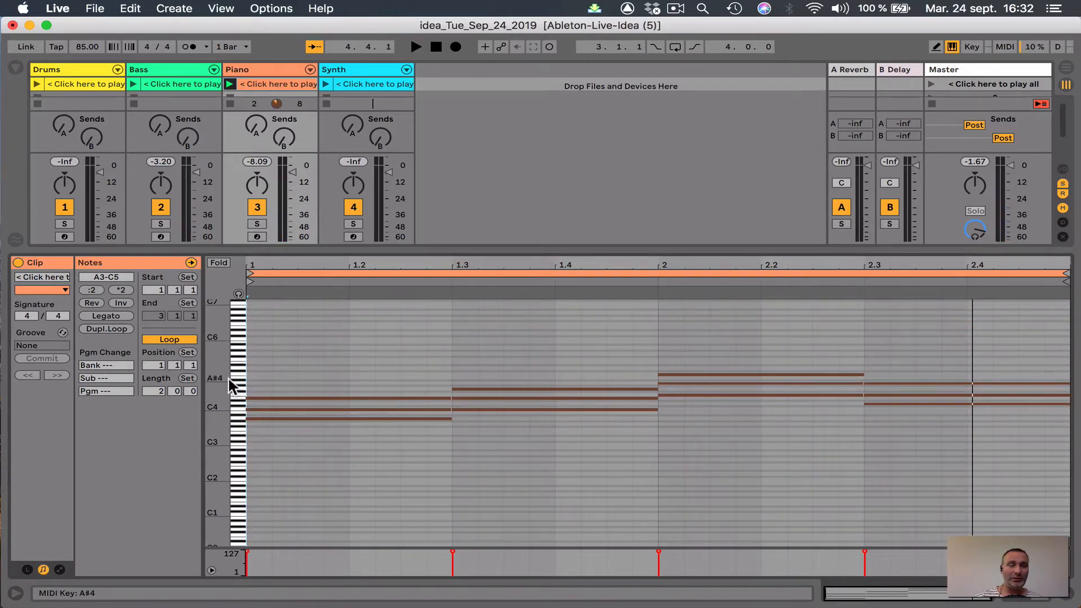
pyautogui.moveTo(226, 379); pyautogui.dragTo(274, 377)
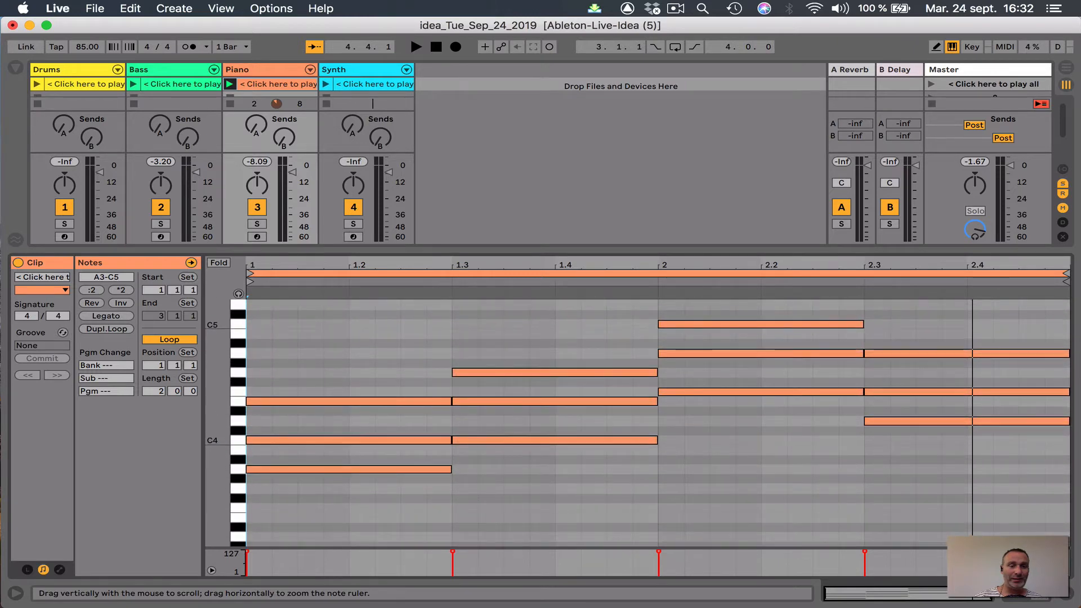
pyautogui.click(362, 401)
pyautogui.press('Up')
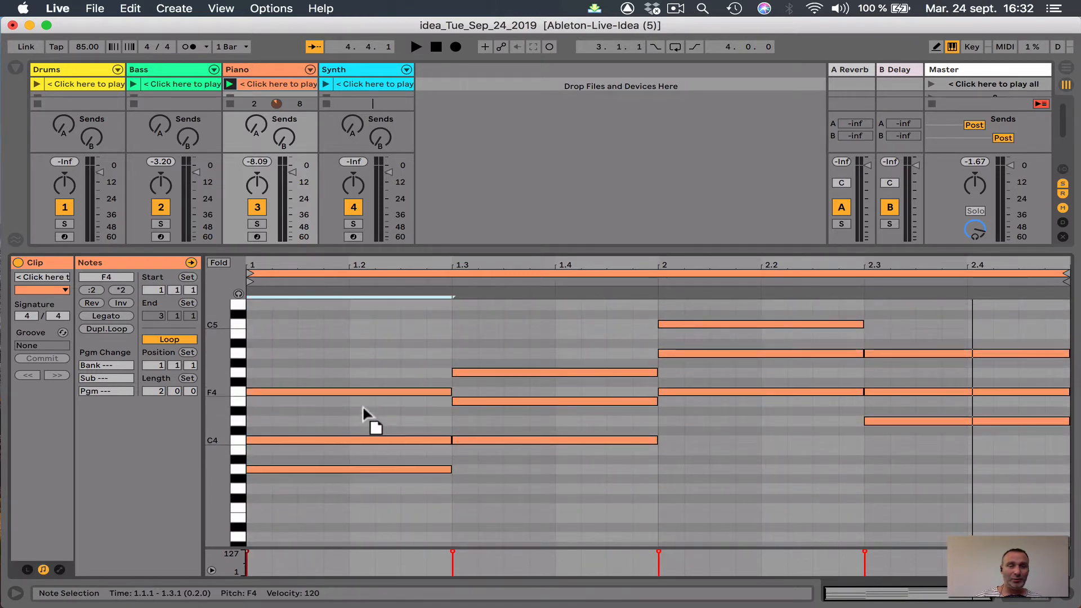
pyautogui.press('Down')
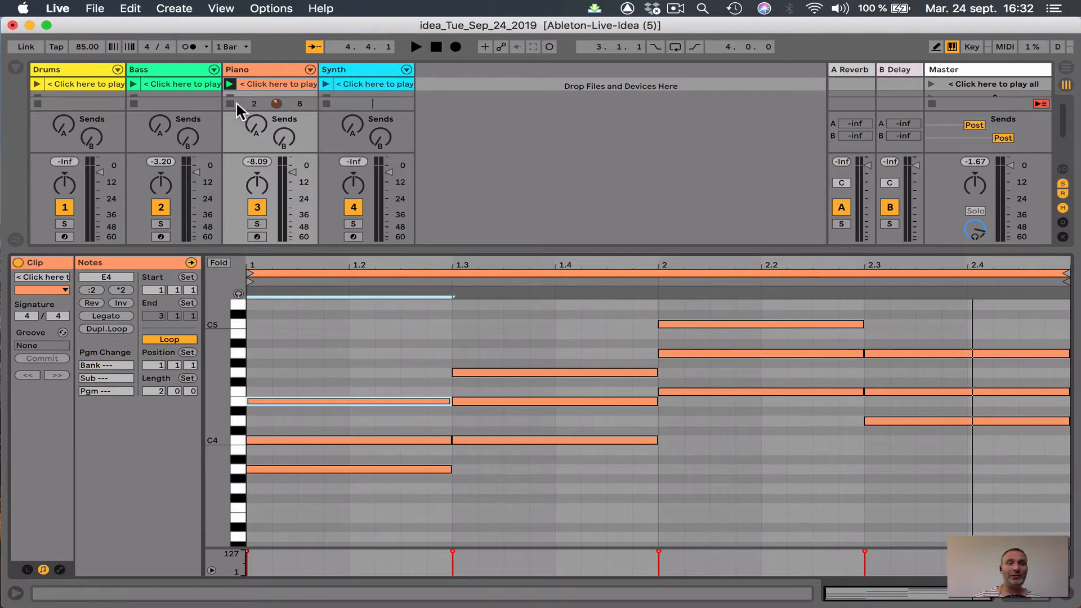
# Launch the Synth clip, bring all its notes into view and stop playback, then briefly start and stop the transport
pyautogui.click(324, 82)
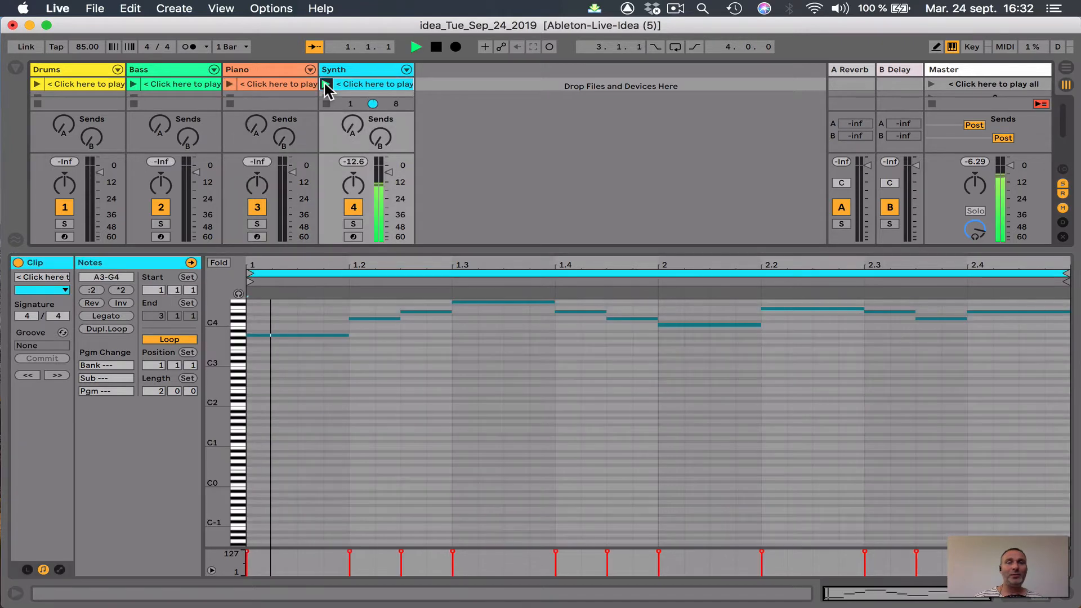
pyautogui.scroll(3, 573, 469)
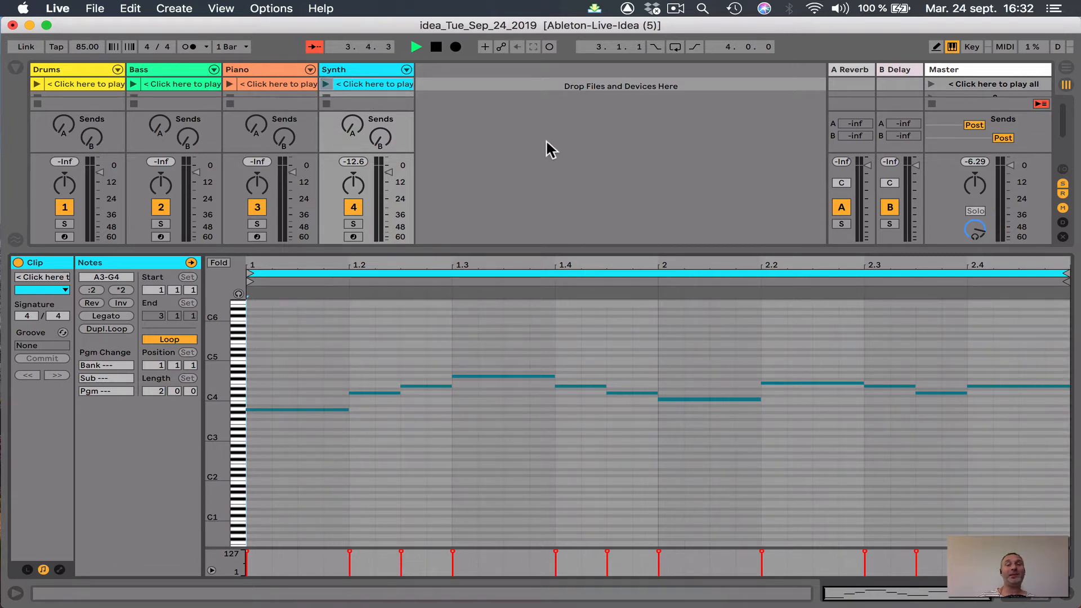
pyautogui.click(437, 49)
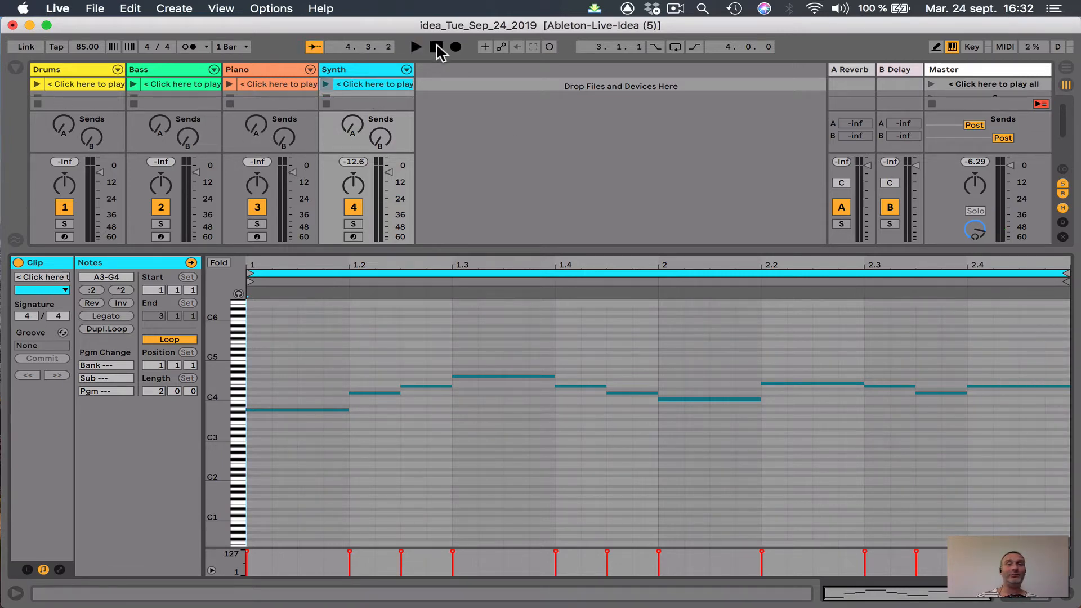
pyautogui.click(416, 48)
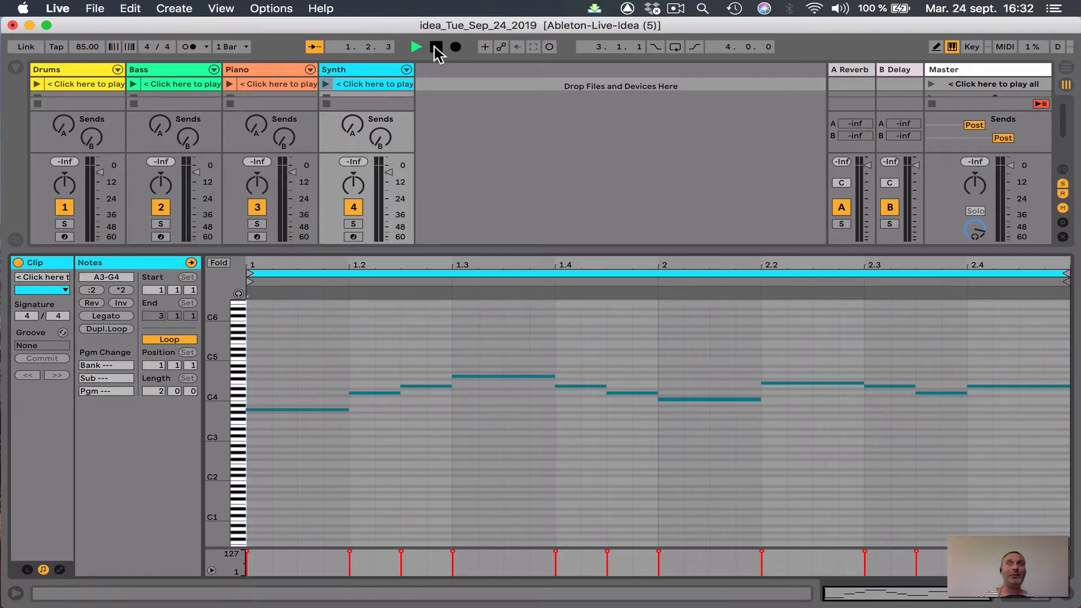
pyautogui.click(438, 48)
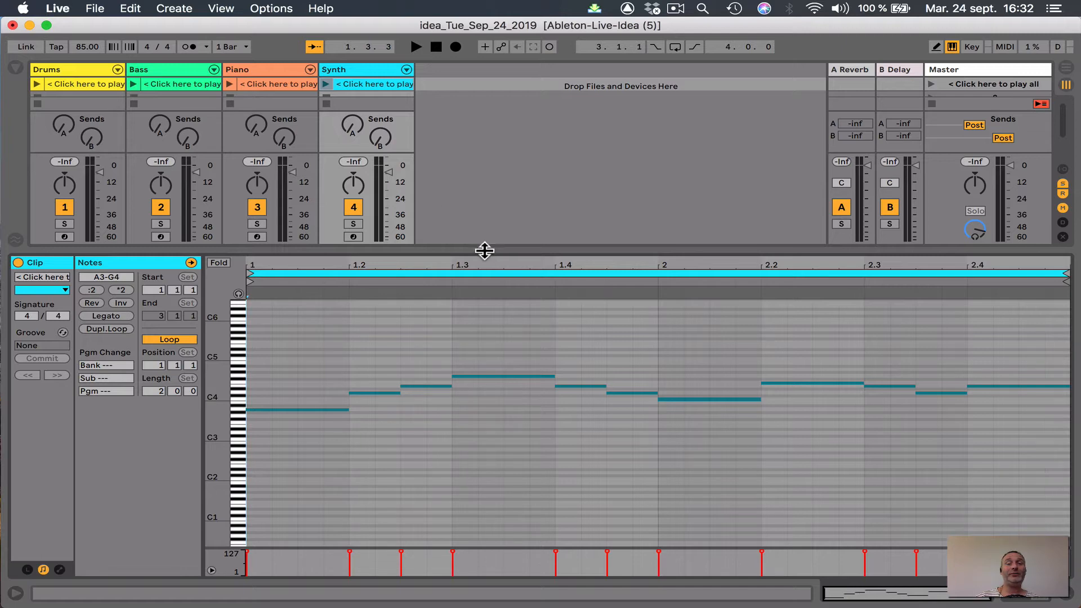
# Enlarge the Session View to show all eight scenes and launch the first scene to play all four clips together
pyautogui.moveTo(484, 251); pyautogui.dragTo(484, 406)
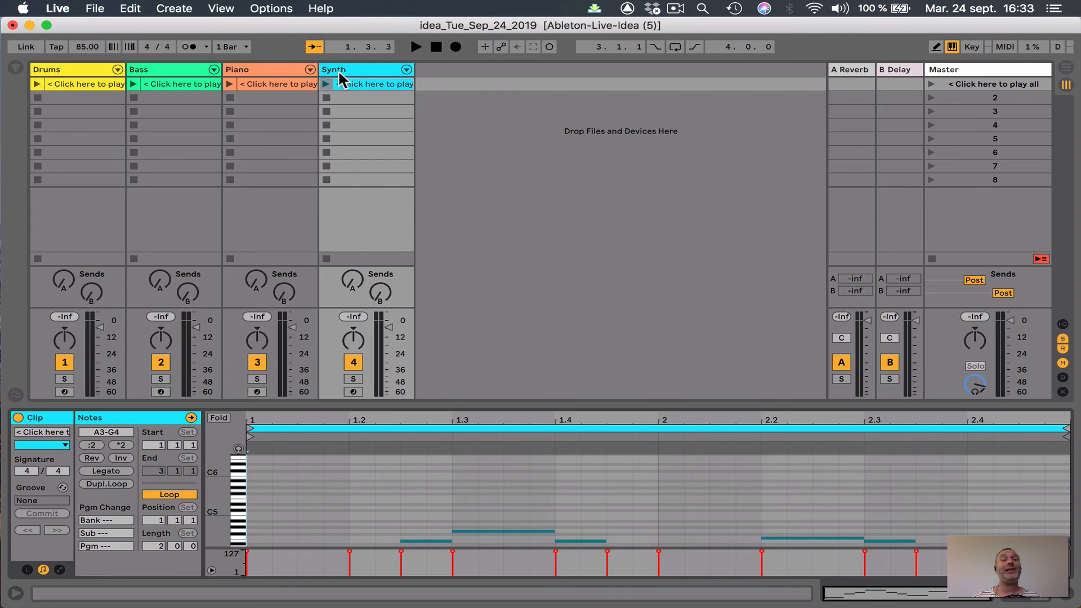
pyautogui.click(930, 84)
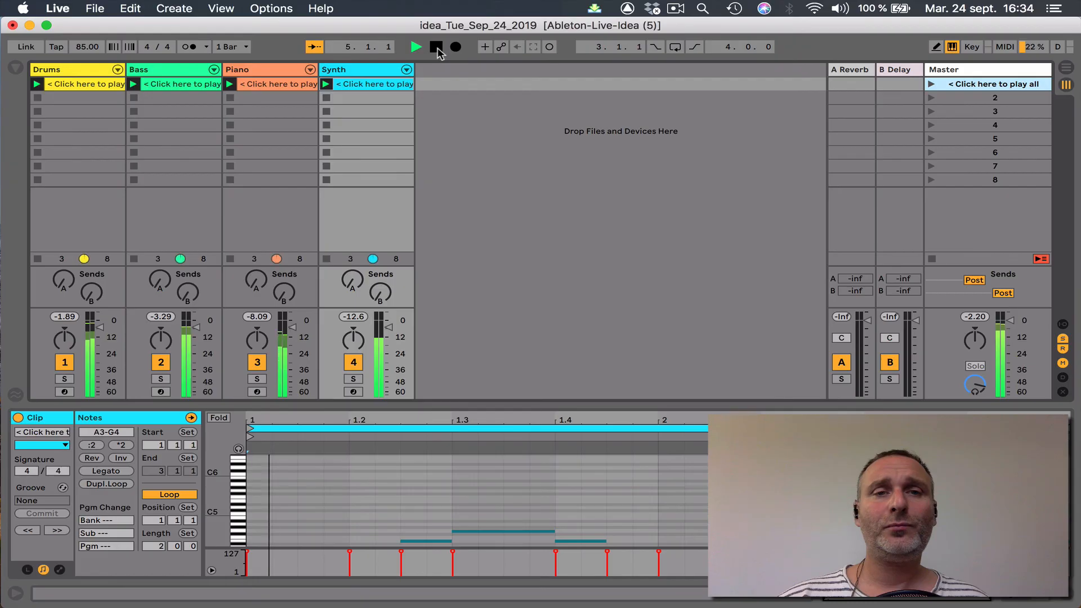